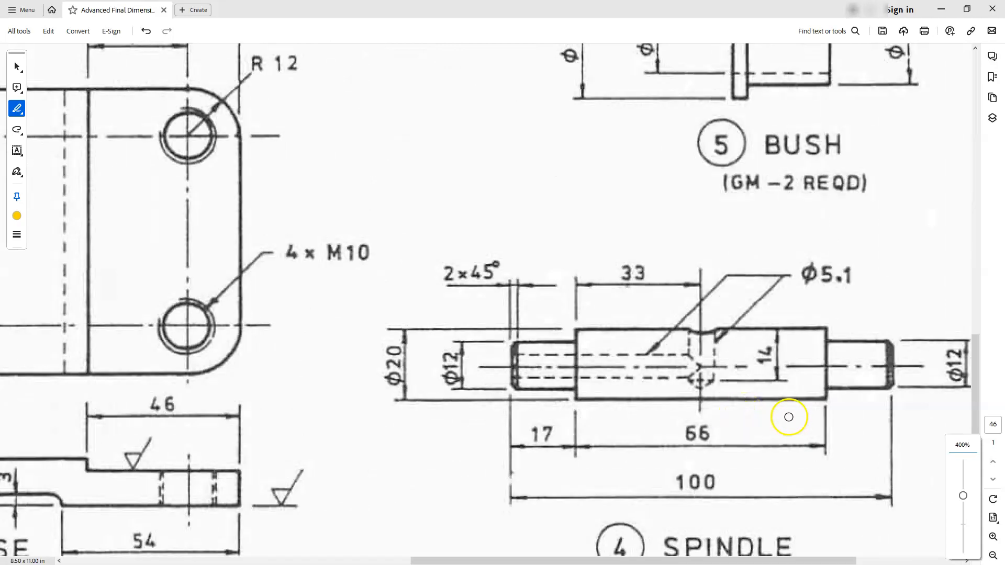
# Step: Switch from the spindle drawing to Inventor and create a new part from the metric Standard (mm).ipt template
pyautogui.moveTo(566, 560); pyautogui.dragTo(606, 560)
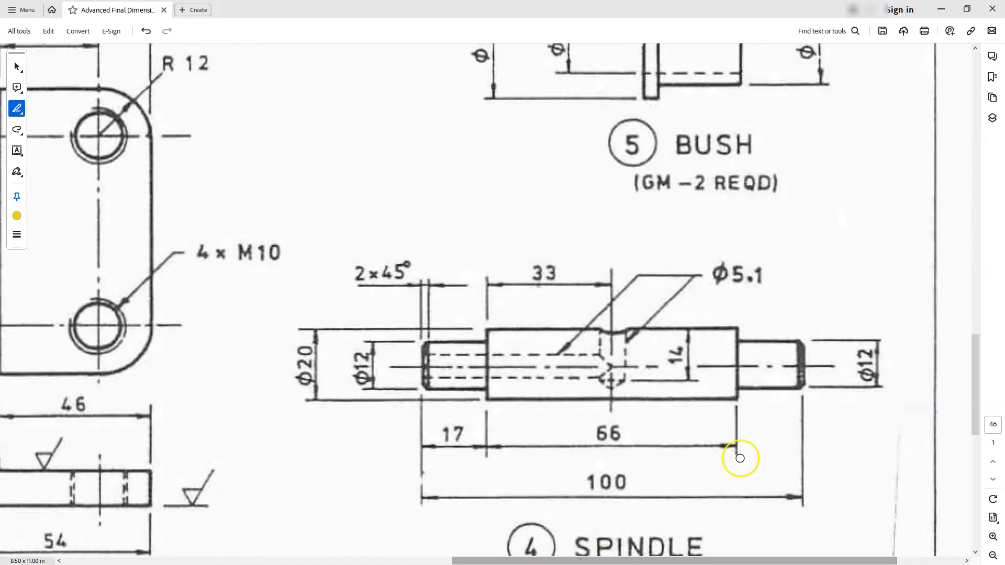
pyautogui.moveTo(972, 371)
pyautogui.mouseDown()
pyautogui.moveTo(981, 419)
pyautogui.moveTo(977, 382)
pyautogui.mouseUp()
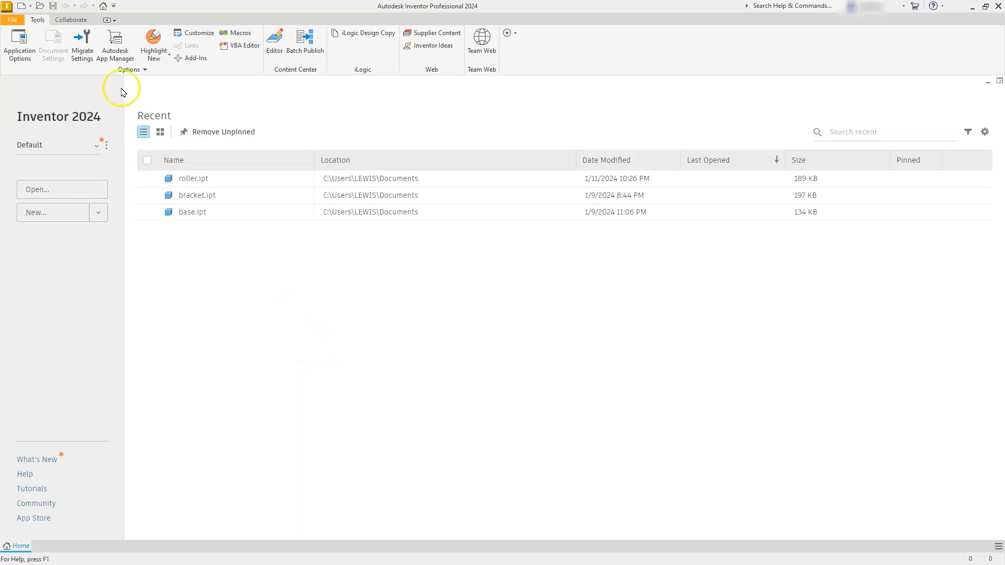
pyautogui.click(22, 7)
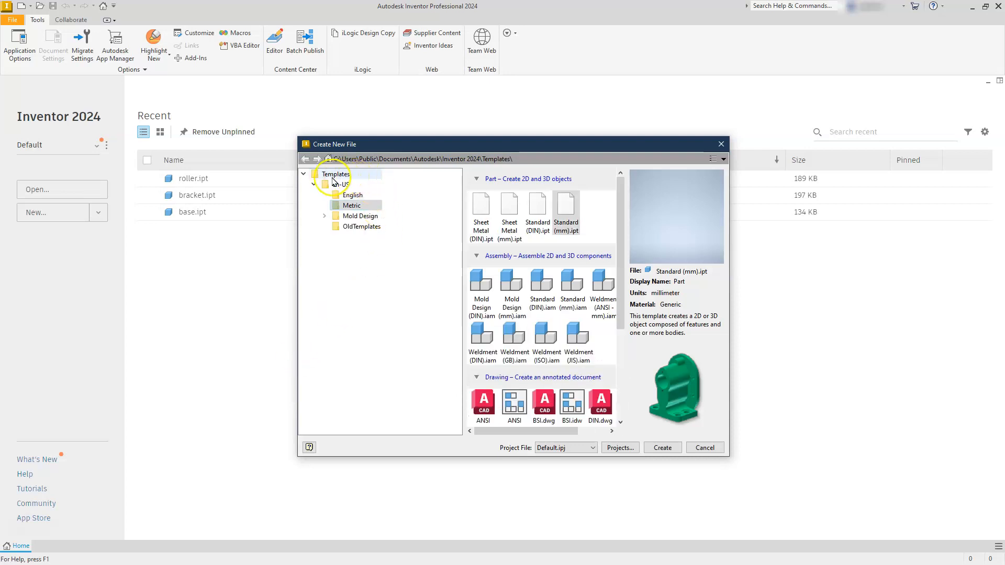
pyautogui.click(315, 184)
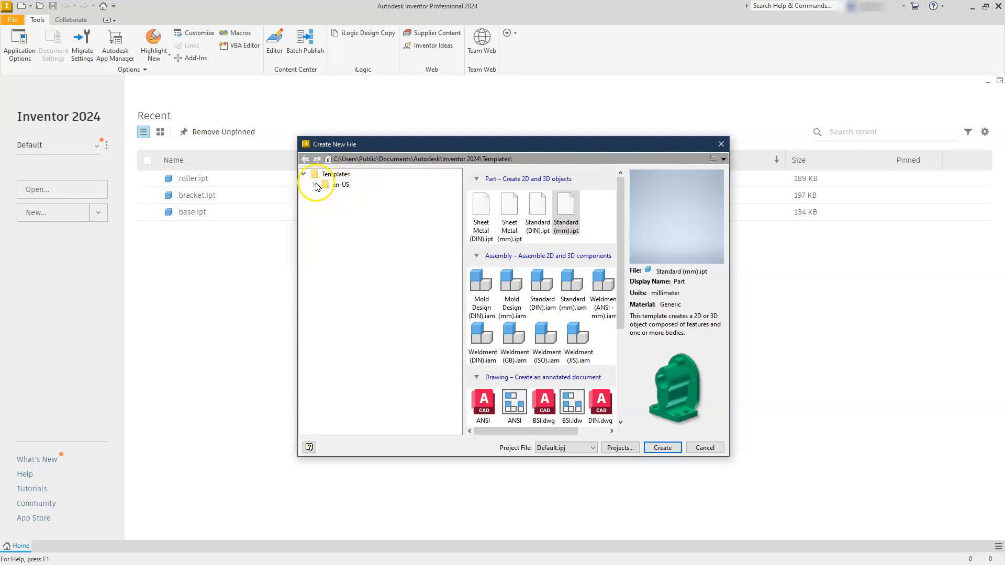
pyautogui.click(314, 184)
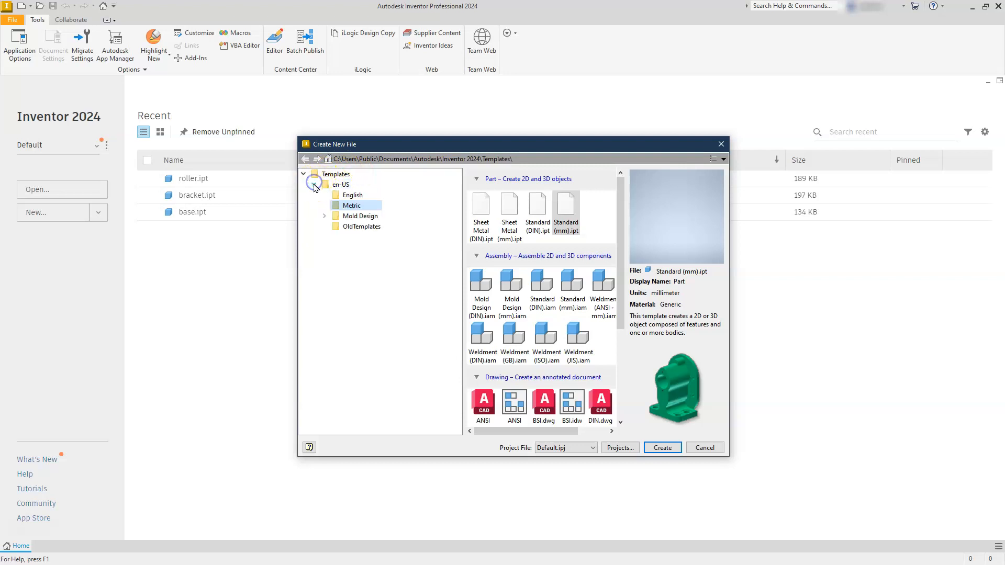
pyautogui.click(349, 206)
pyautogui.click(572, 229)
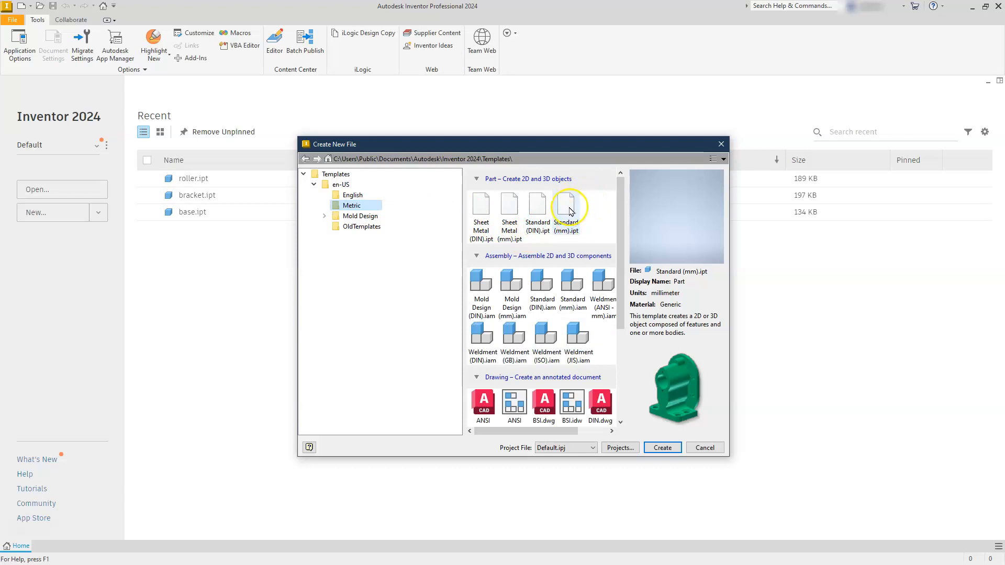
pyautogui.click(663, 448)
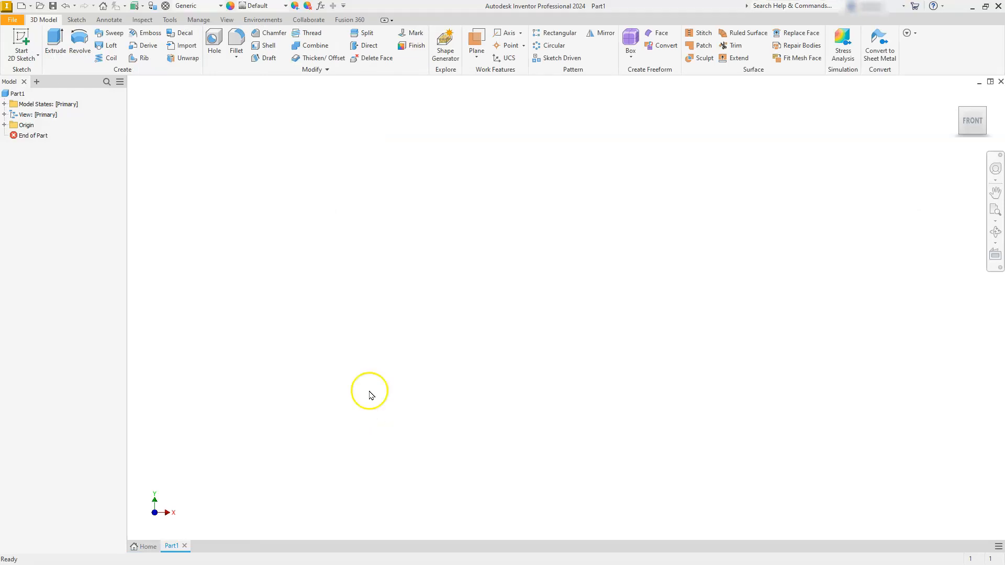
# Step: Start a 2D sketch on the front XY plane and highlight the spindle's overall length of 100 in the reference PDF drawing
pyautogui.click(22, 37)
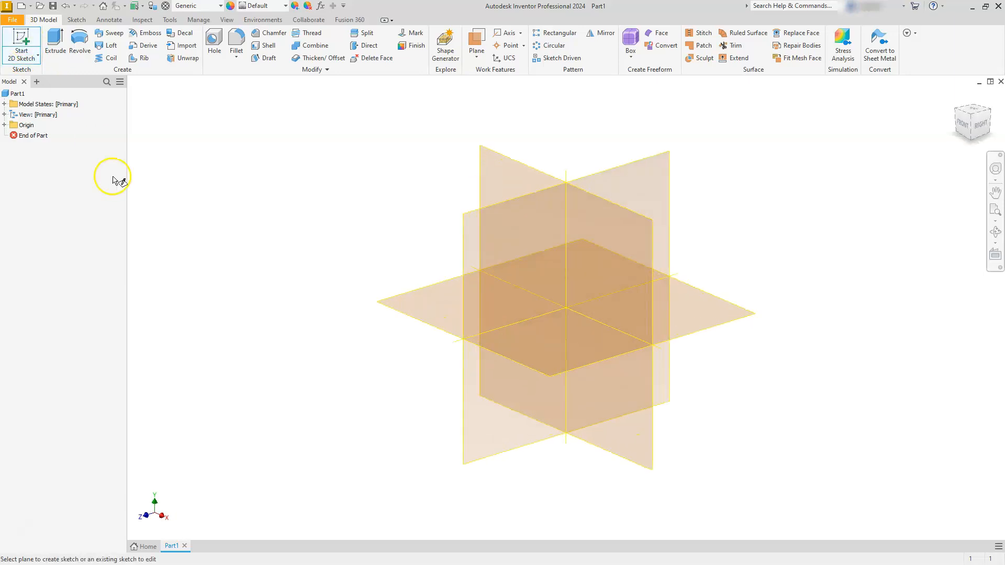
pyautogui.click(508, 168)
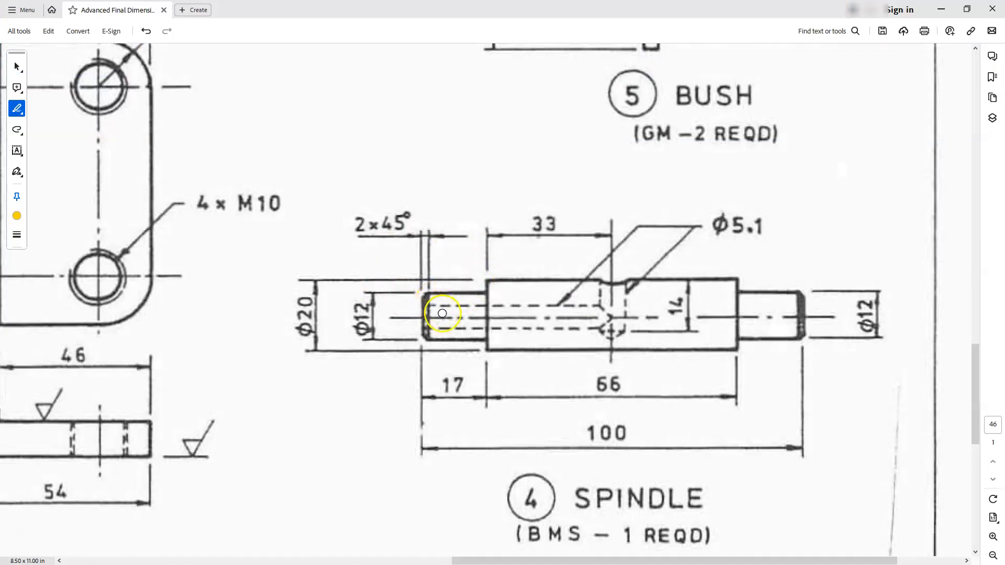
pyautogui.moveTo(422, 448)
pyautogui.mouseDown()
pyautogui.moveTo(589, 450)
pyautogui.moveTo(721, 436)
pyautogui.moveTo(808, 444)
pyautogui.mouseUp()
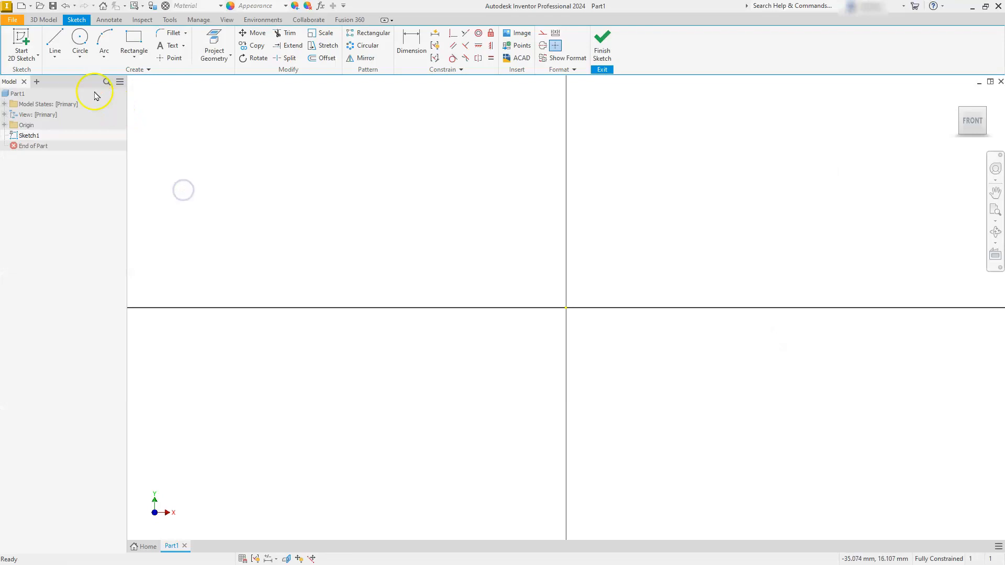
# Step: Sketch a horizontal line 100 mm long above the sketch origin in Inventor
pyautogui.click(58, 38)
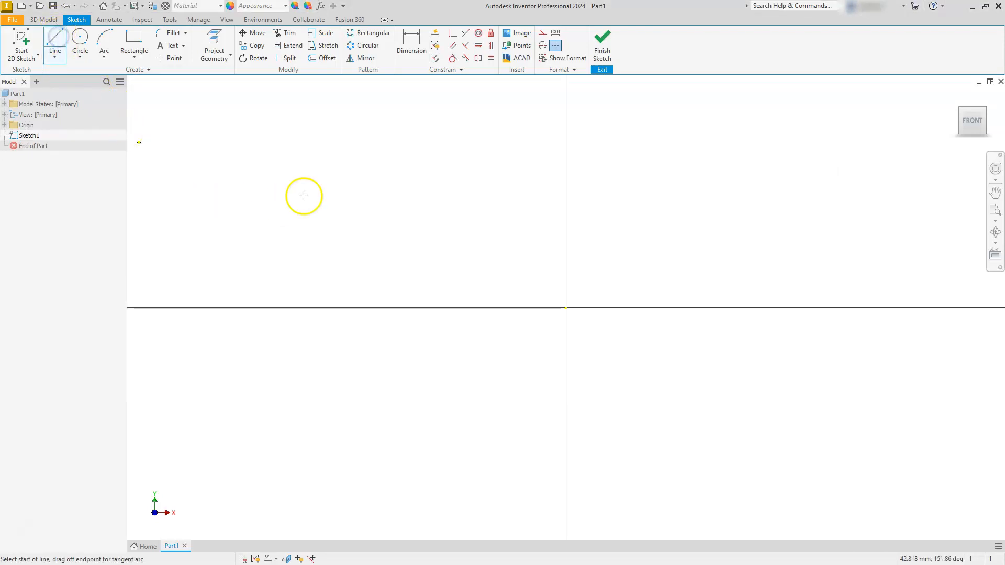
pyautogui.click(325, 235)
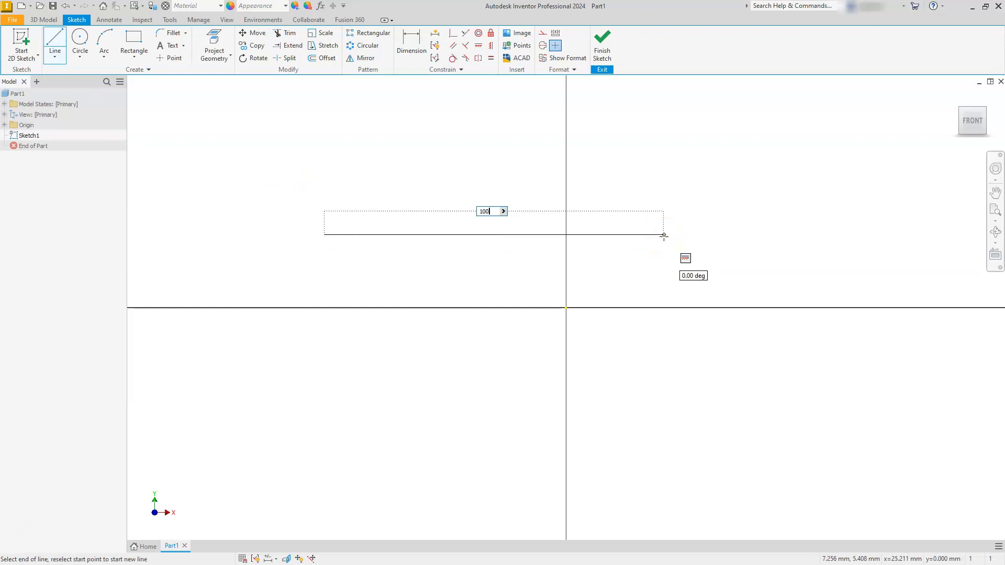
pyautogui.press('Return')
pyautogui.press('Escape')
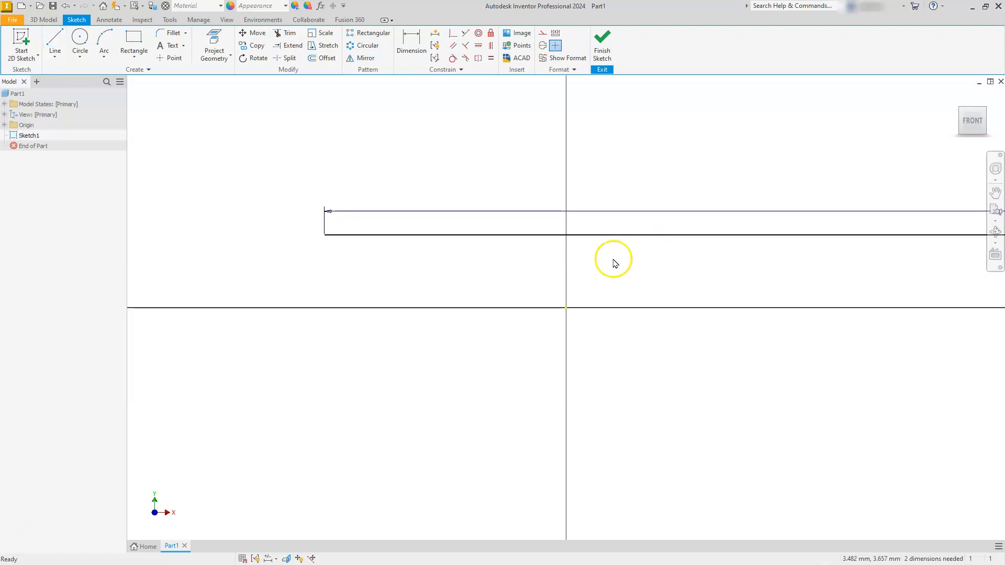
# Step: Make the 100 mm line's midpoint coincident with the sketch origin and convert the line to a centerline
pyautogui.scroll(-4, 628, 256)
pyautogui.moveTo(632, 257); pyautogui.dragTo(434, 290, button='middle')
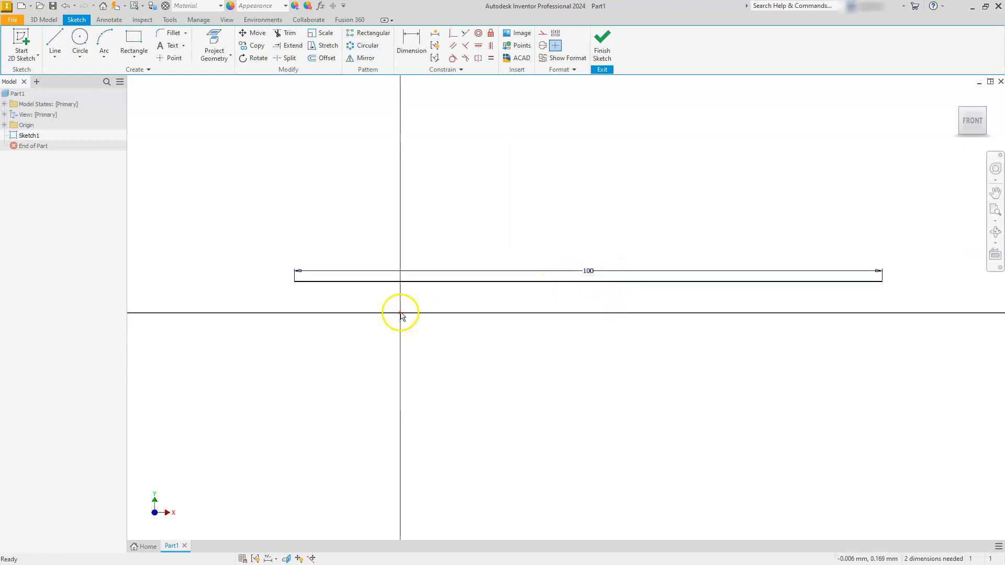
pyautogui.click(453, 36)
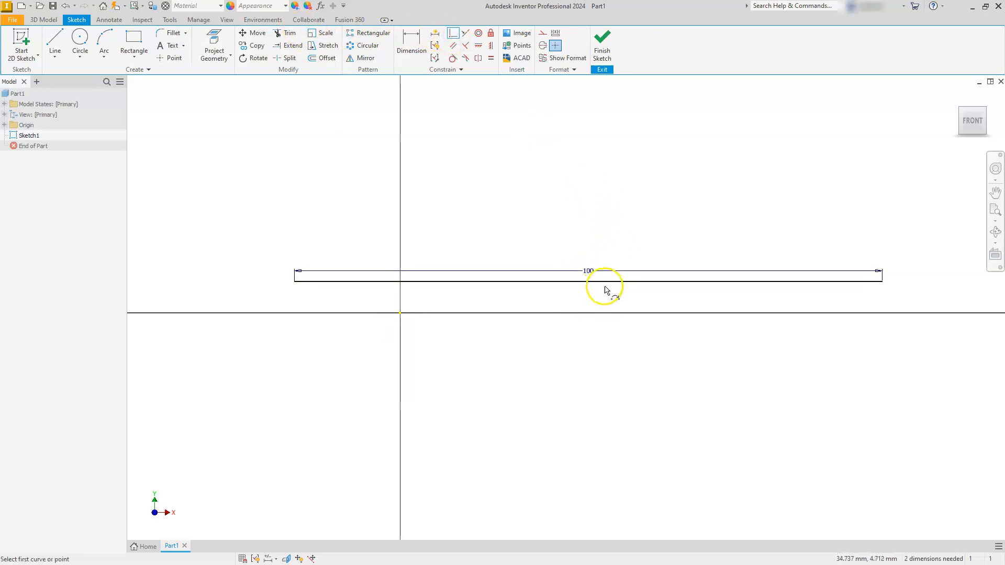
pyautogui.click(589, 281)
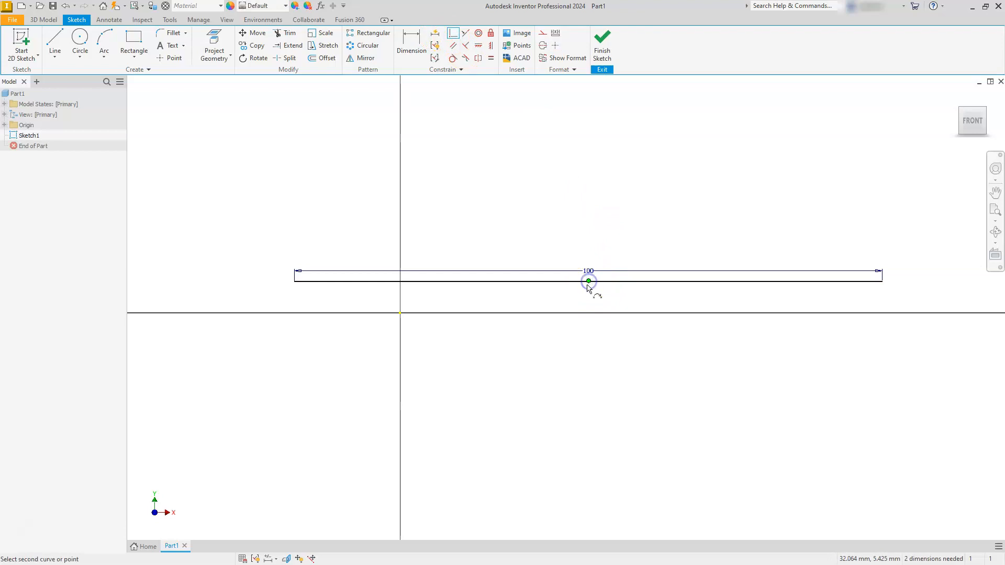
pyautogui.click(400, 312)
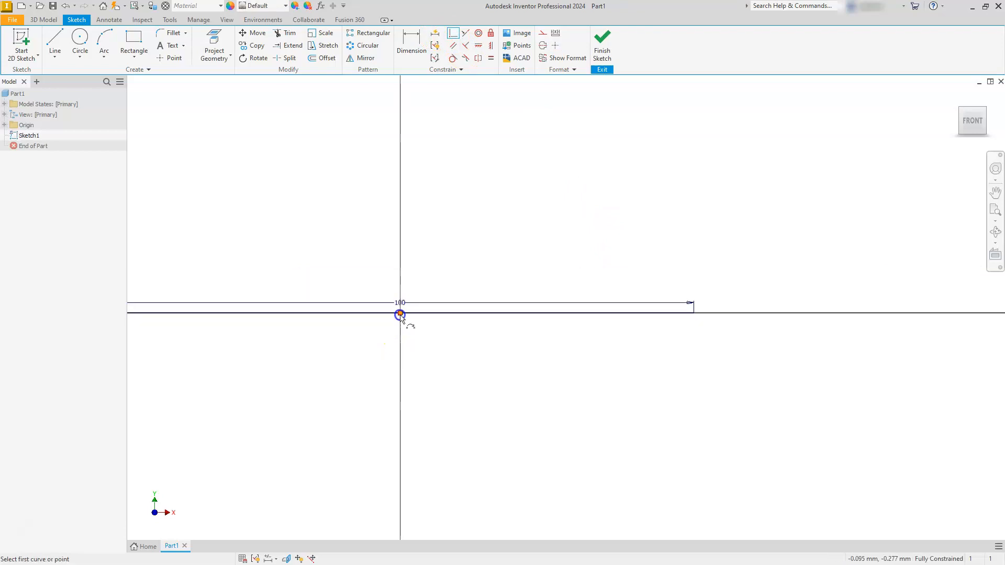
pyautogui.scroll(-5, 613, 226)
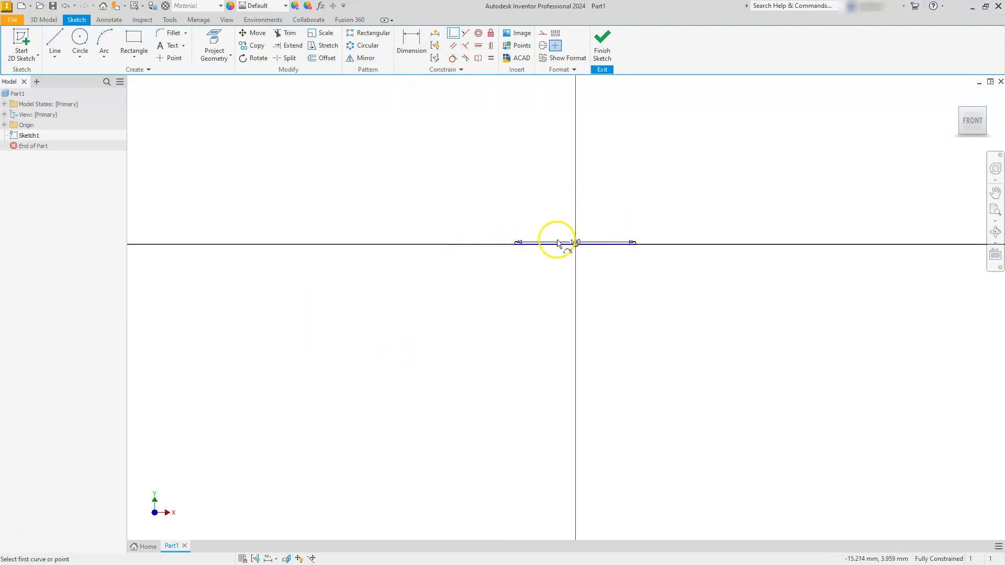
pyautogui.scroll(5, 557, 246)
pyautogui.moveTo(557, 246); pyautogui.dragTo(449, 314, button='middle')
pyautogui.scroll(-2, 451, 315)
pyautogui.press('Escape')
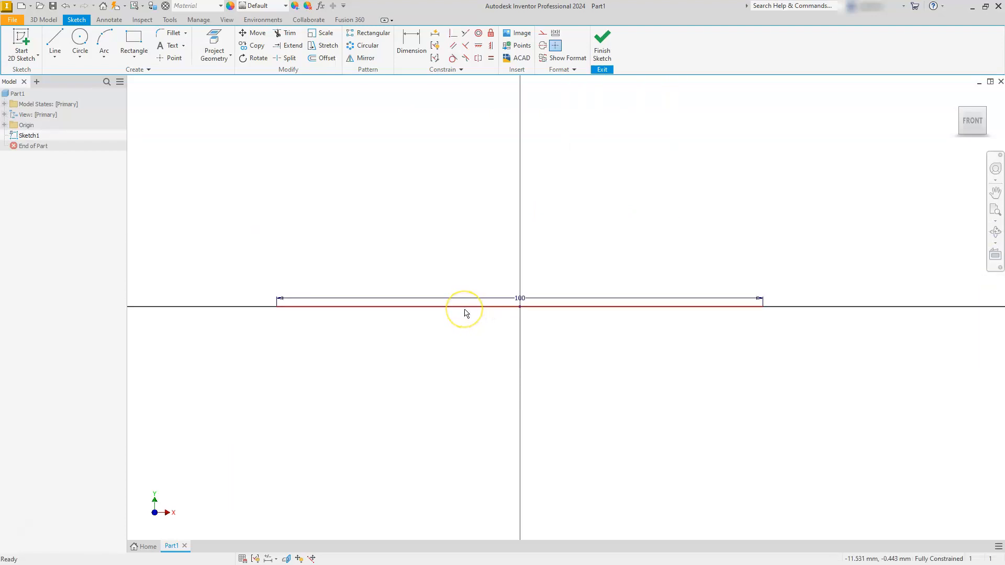
pyautogui.click(465, 309)
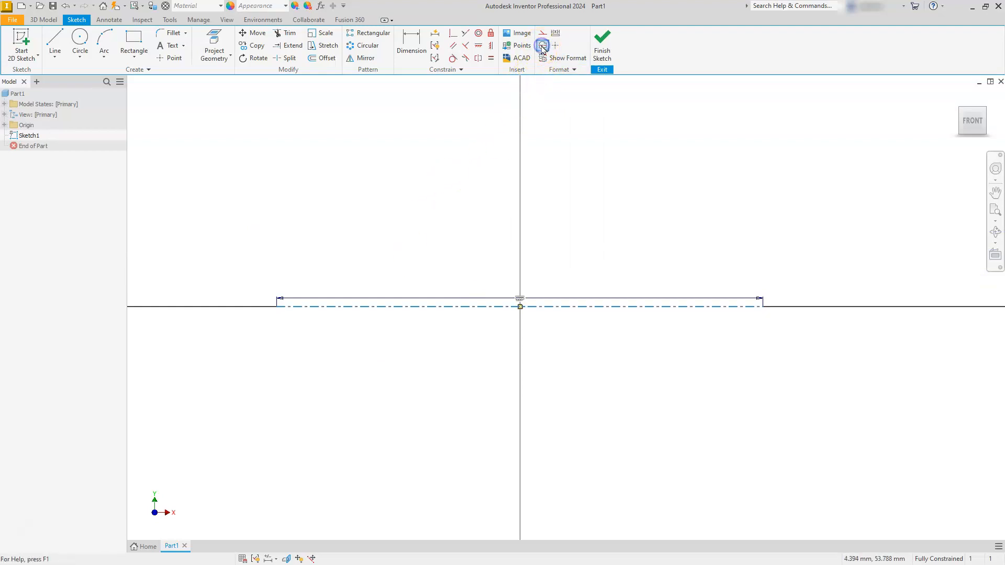
pyautogui.click(362, 230)
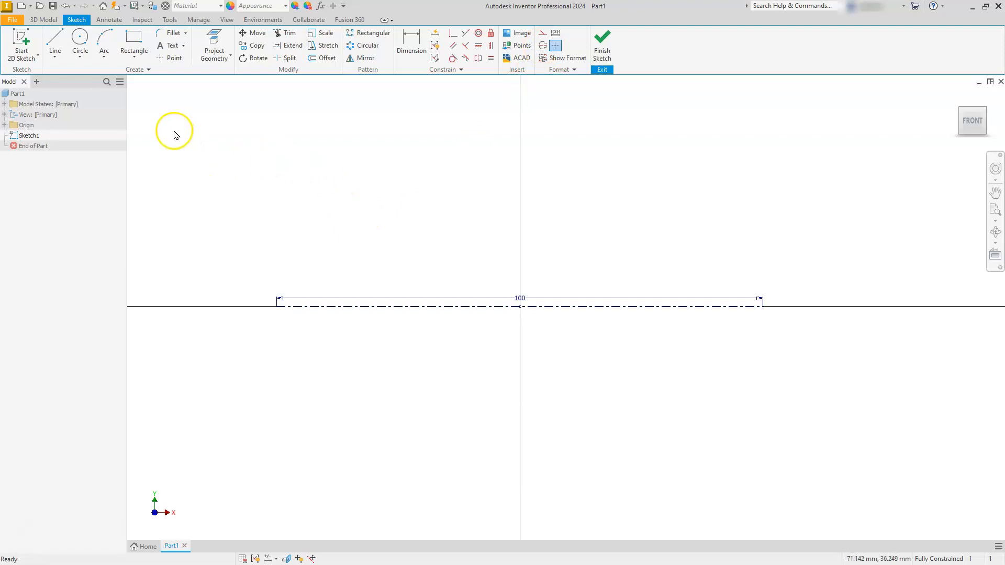
# Step: Sketch the stepped spindle half-profile above the centerline, with end heights of about 10.3 mm and a middle section about 54.7 mm long and 18 mm high
pyautogui.click(55, 39)
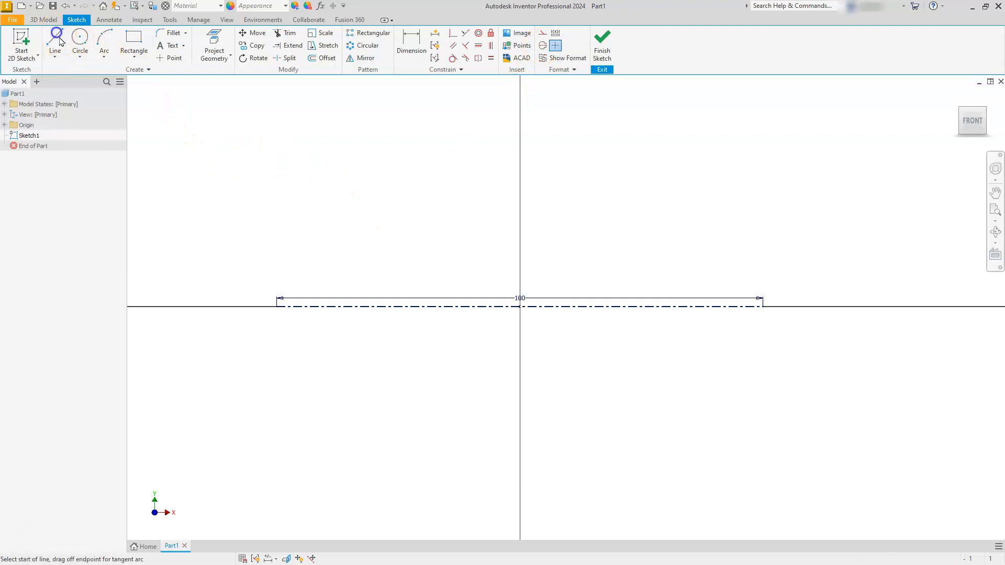
pyautogui.click(276, 307)
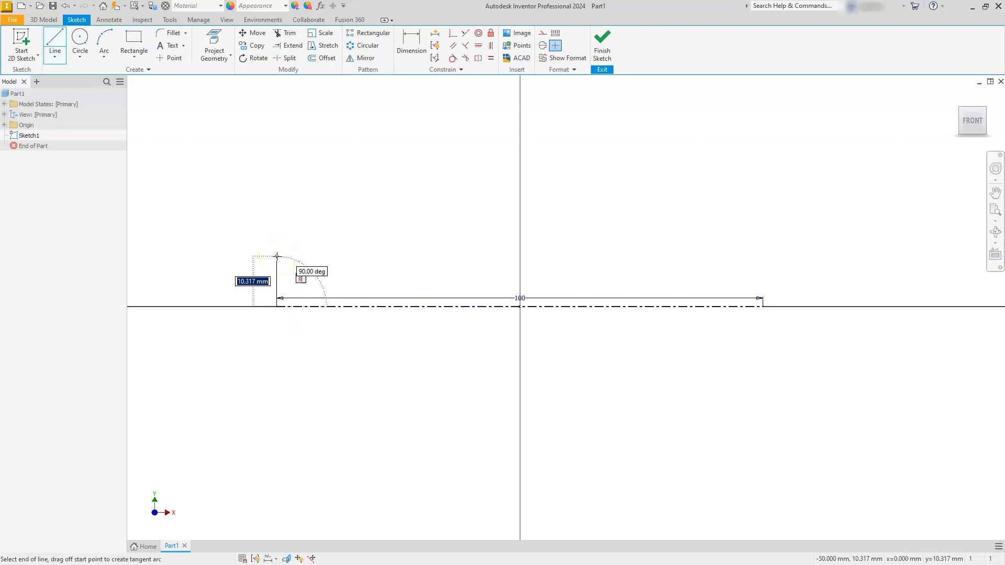
pyautogui.click(277, 256)
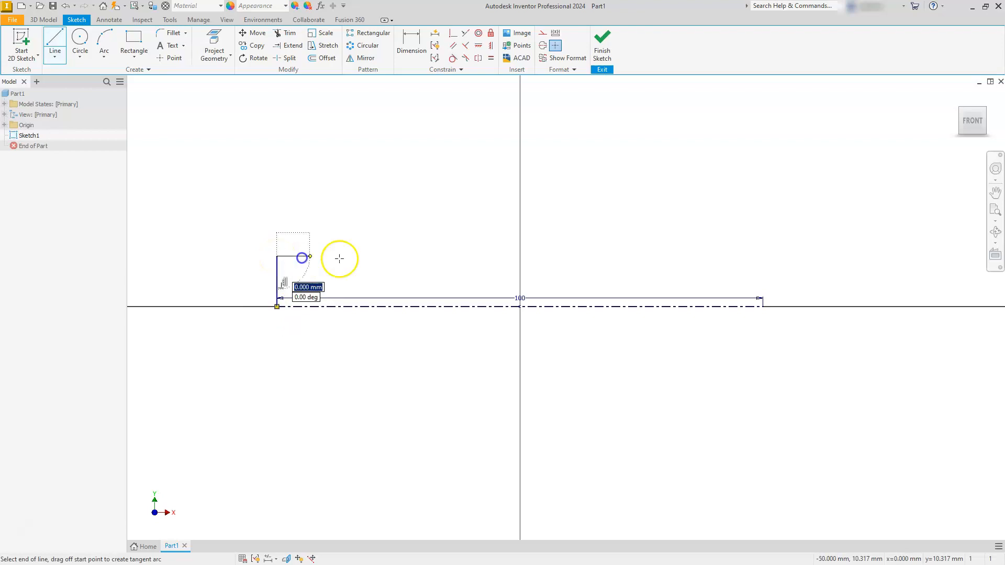
pyautogui.click(384, 256)
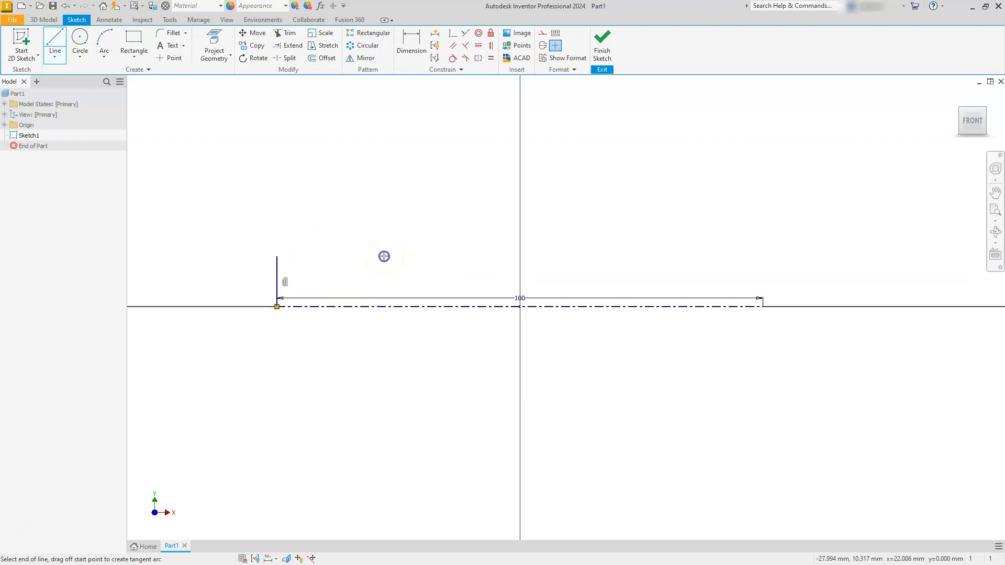
pyautogui.click(383, 219)
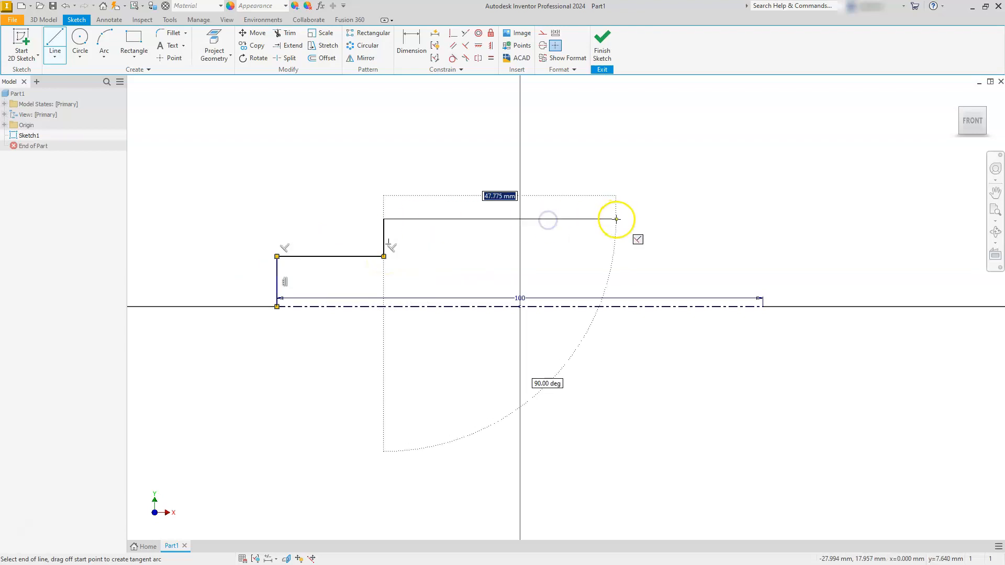
pyautogui.click(649, 220)
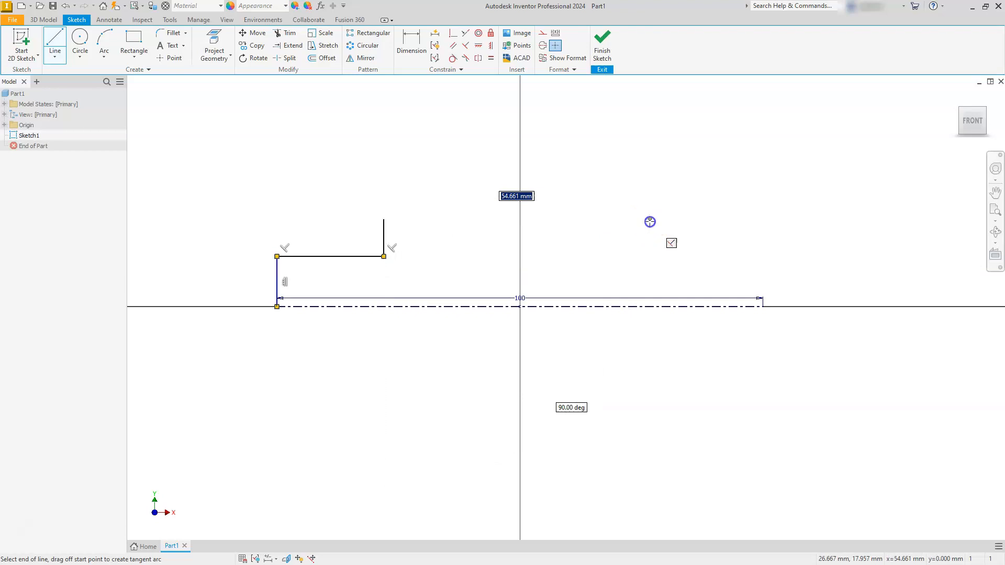
pyautogui.click(650, 257)
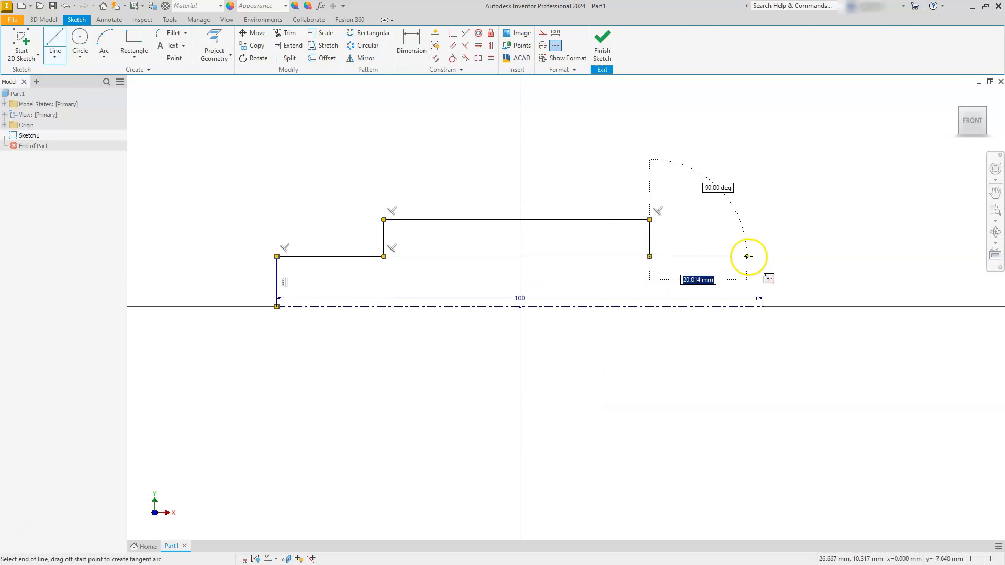
pyautogui.click(763, 257)
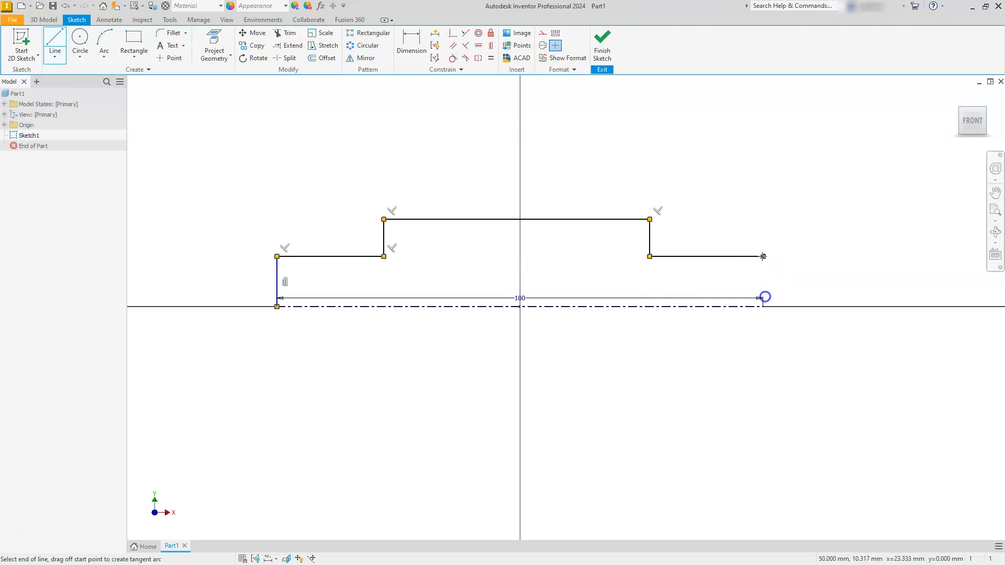
pyautogui.click(764, 307)
pyautogui.press('Escape')
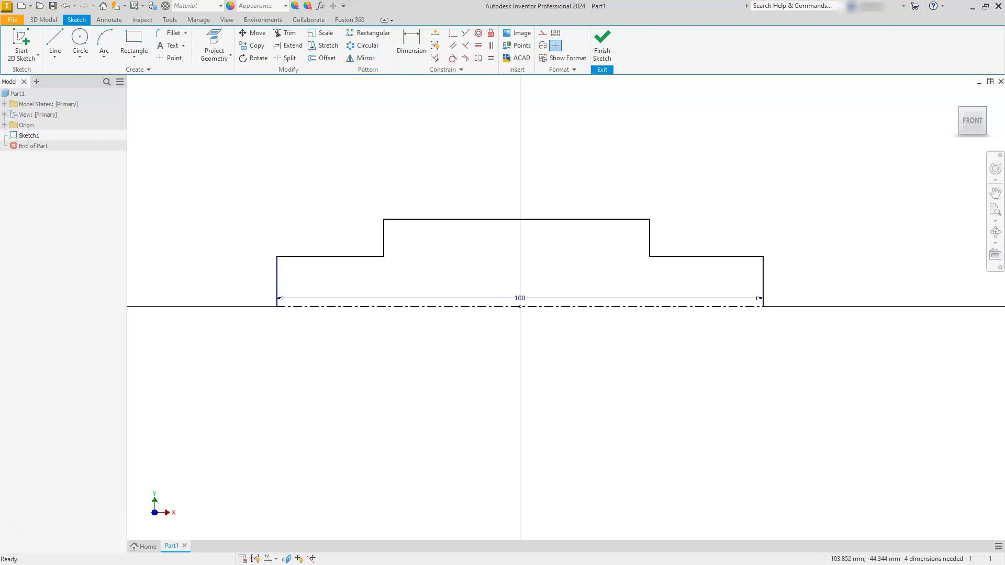
# Step: Highlight both ø12 end diameters and the 17 and 66 lengths in the PDF spindle drawing, and return to the Inventor sketch
pyautogui.hotkey('alt', 'Tab')
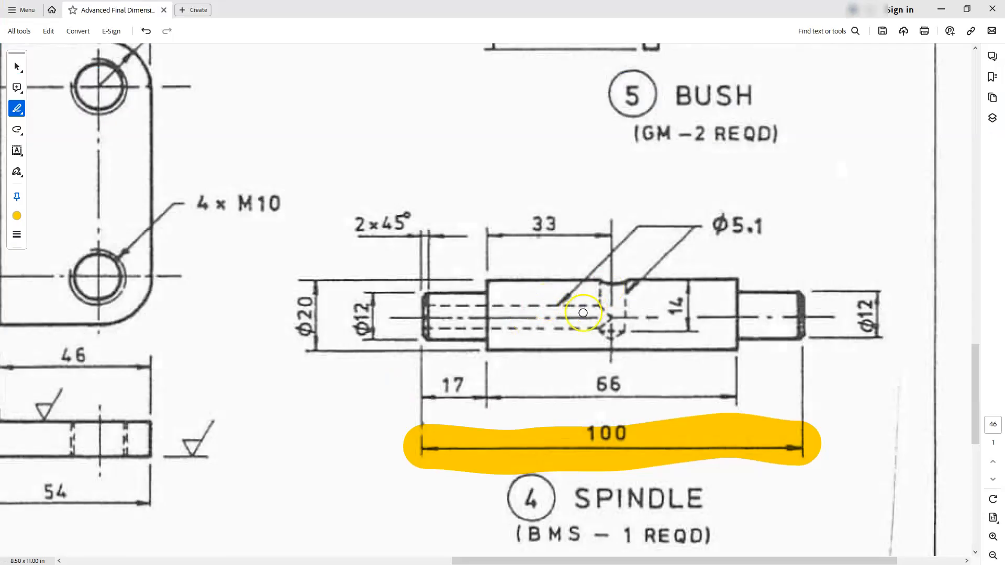
pyautogui.moveTo(363, 304); pyautogui.dragTo(363, 331)
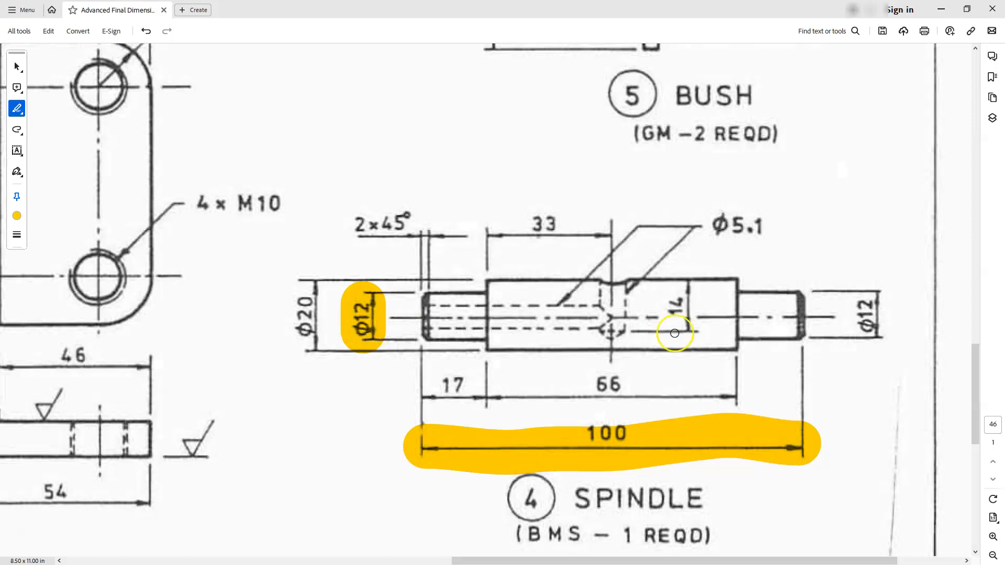
pyautogui.moveTo(872, 303); pyautogui.dragTo(872, 332)
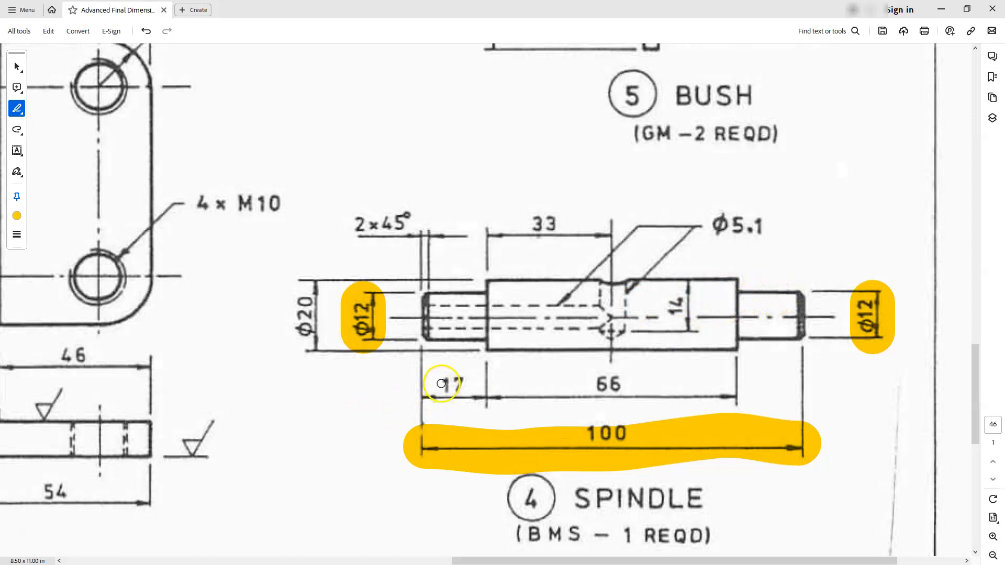
pyautogui.moveTo(443, 386); pyautogui.dragTo(465, 386)
pyautogui.moveTo(640, 383); pyautogui.dragTo(607, 386)
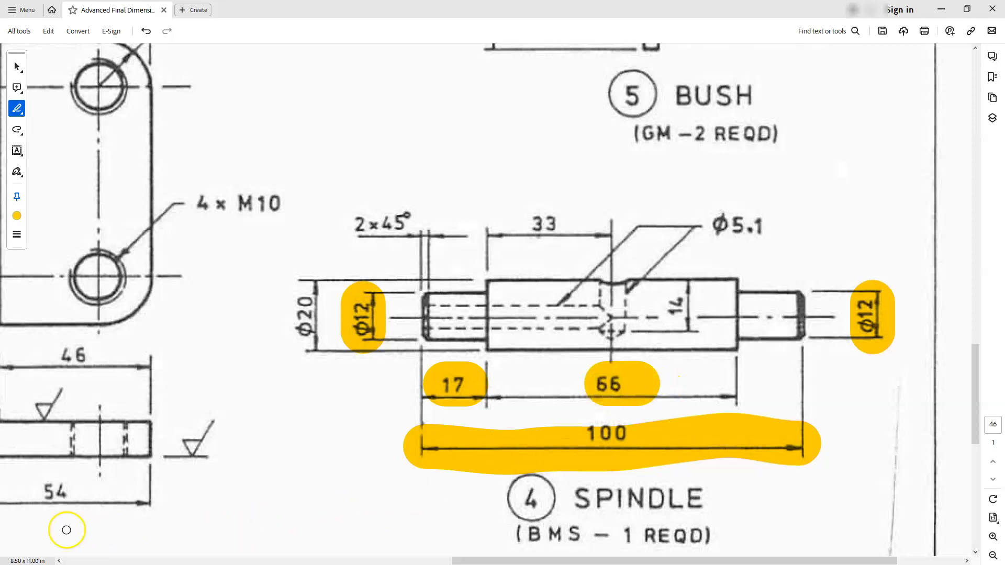
pyautogui.hotkey('alt', 'Tab')
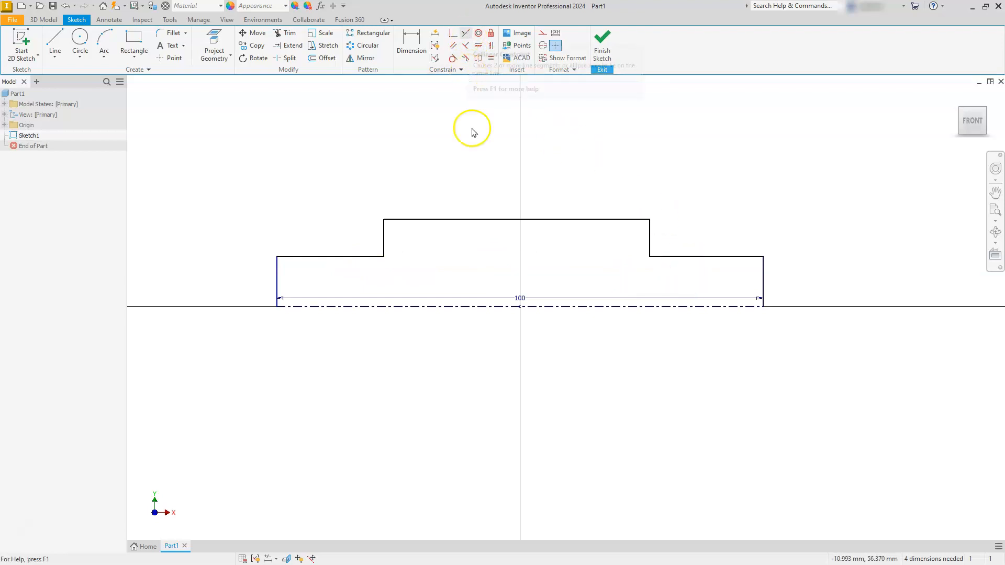
# Step: Try to make the two outer horizontal lines of the profile collinear
pyautogui.click(366, 258)
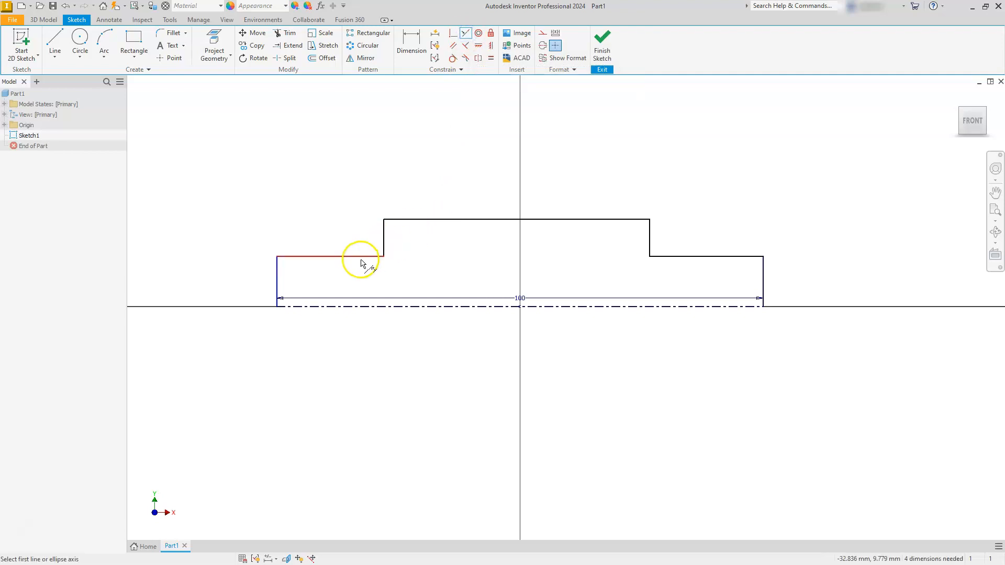
pyautogui.click(686, 259)
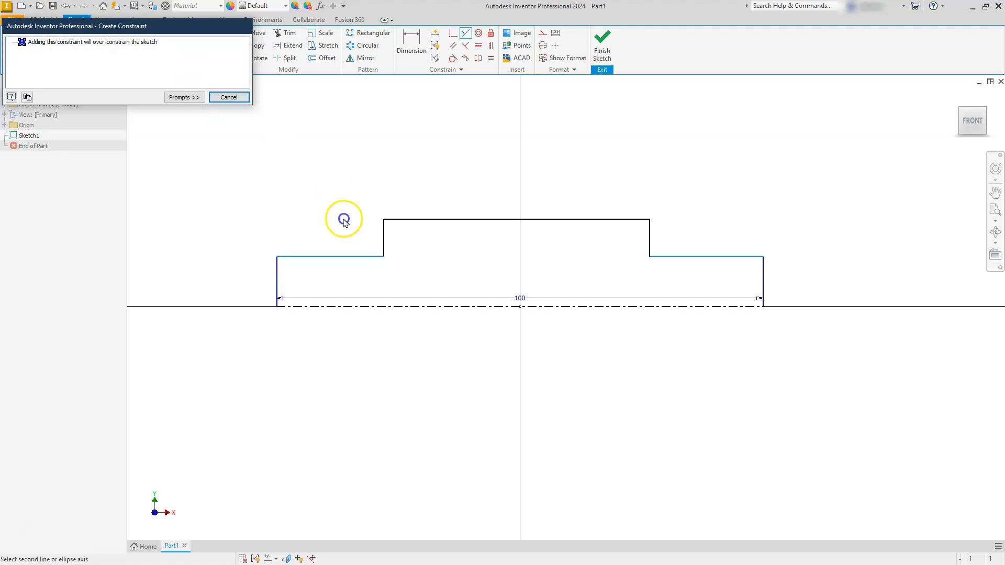
pyautogui.click(229, 97)
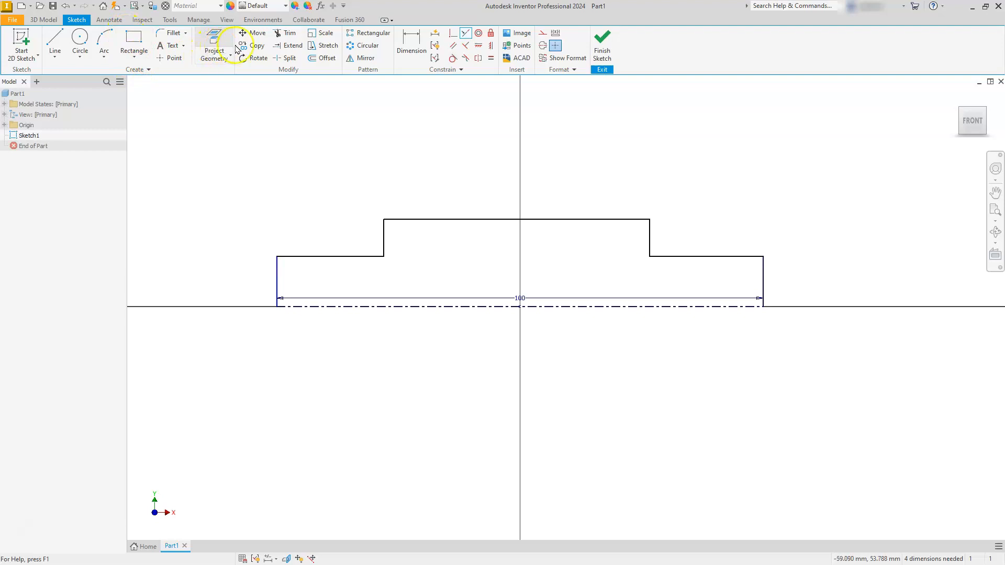
# Step: Dimension the left end section from the centerline to its horizontal line as a 12 mm diameter
pyautogui.click(411, 42)
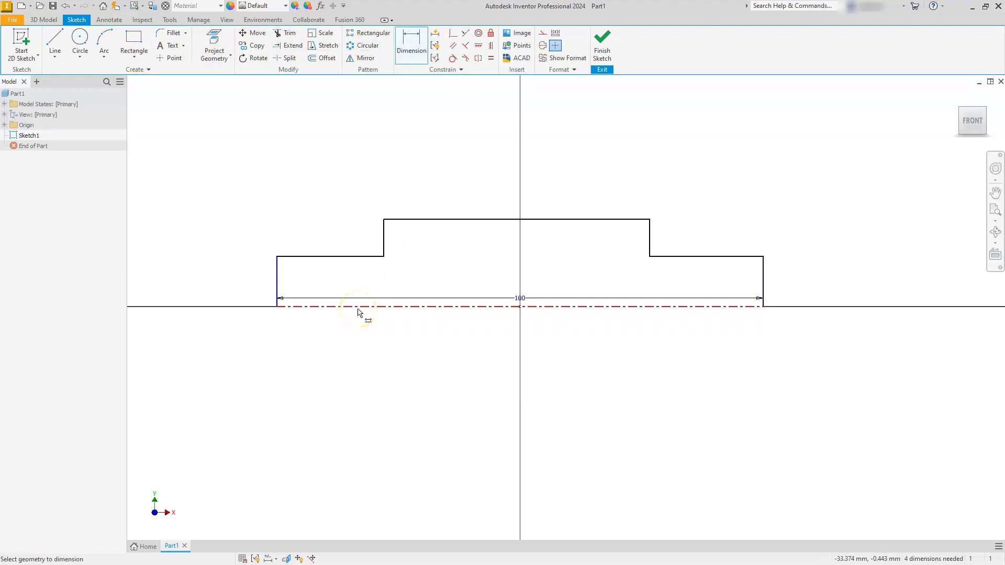
pyautogui.click(357, 309)
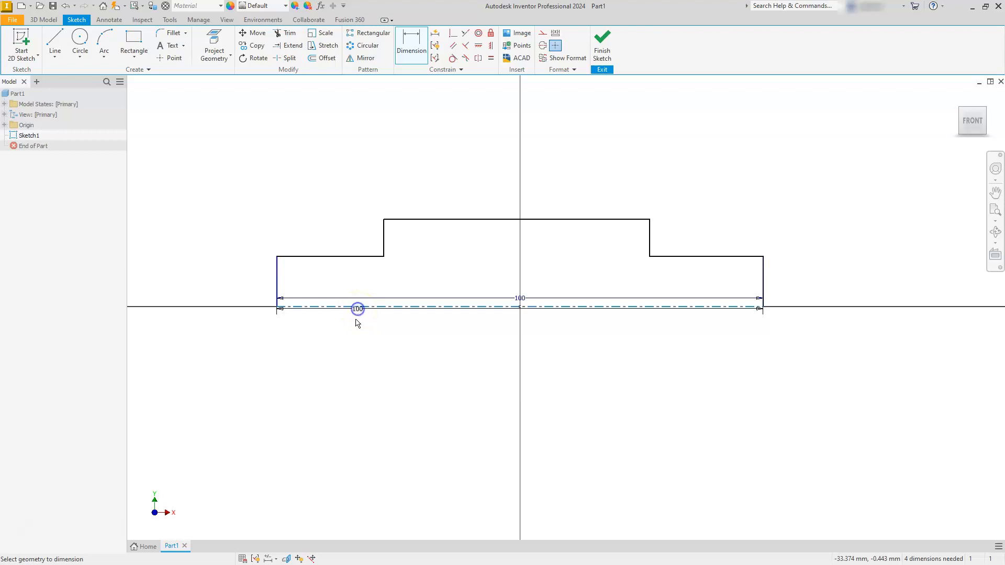
pyautogui.click(339, 257)
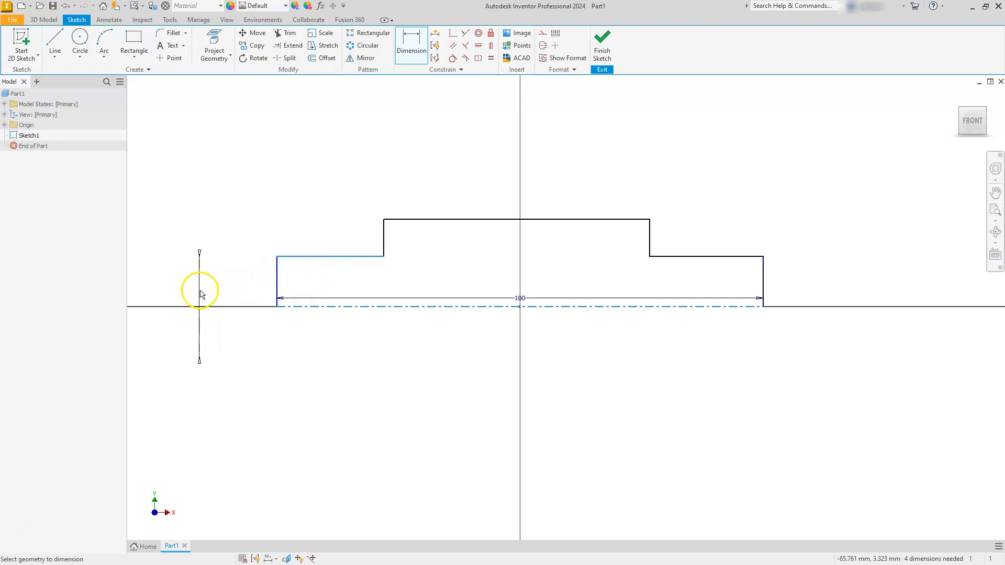
pyautogui.click(191, 293)
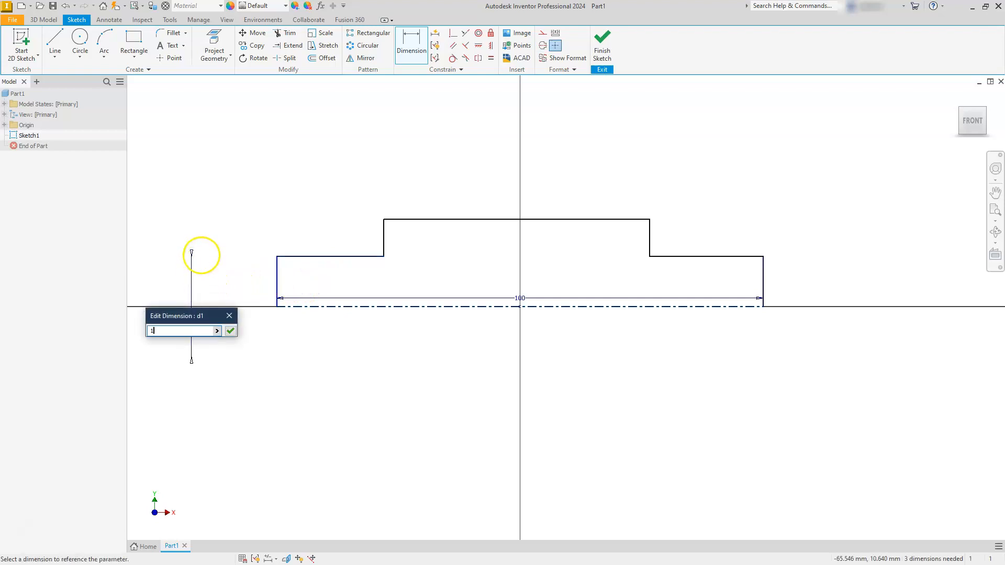
pyautogui.press('Return')
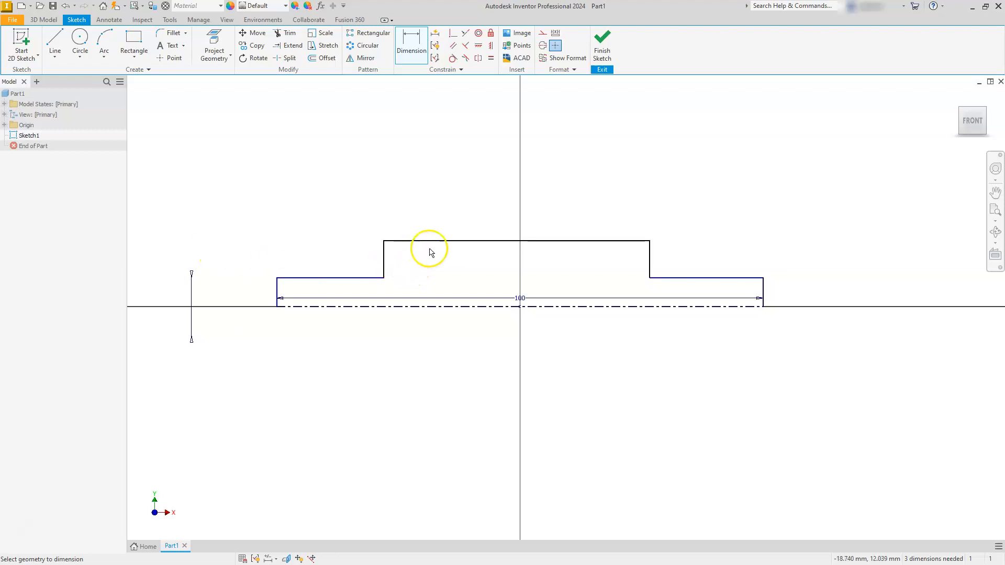
# Step: Dimension the middle section from its upper line to the centerline as a 20 mm diameter
pyautogui.click(455, 242)
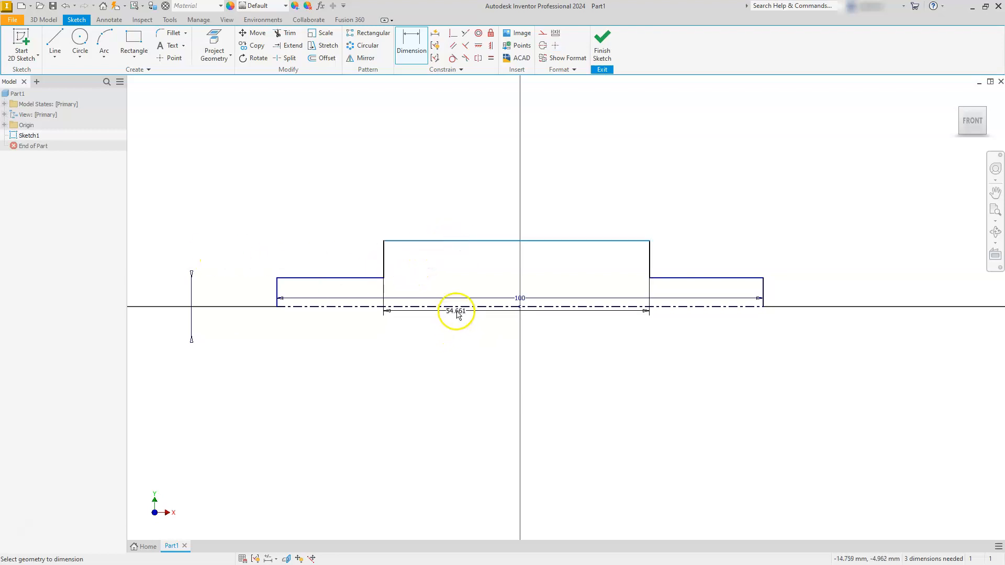
pyautogui.click(458, 308)
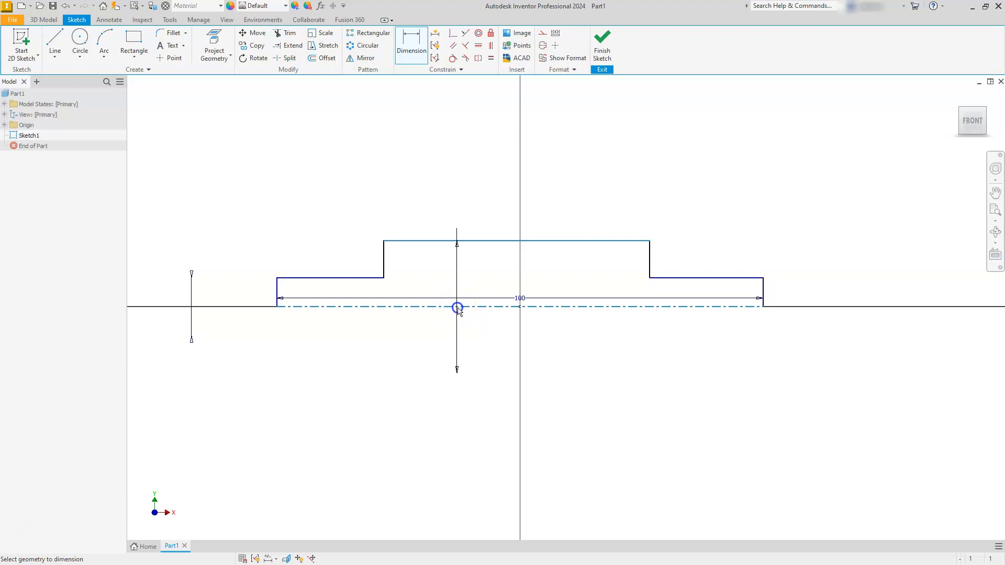
pyautogui.click(154, 321)
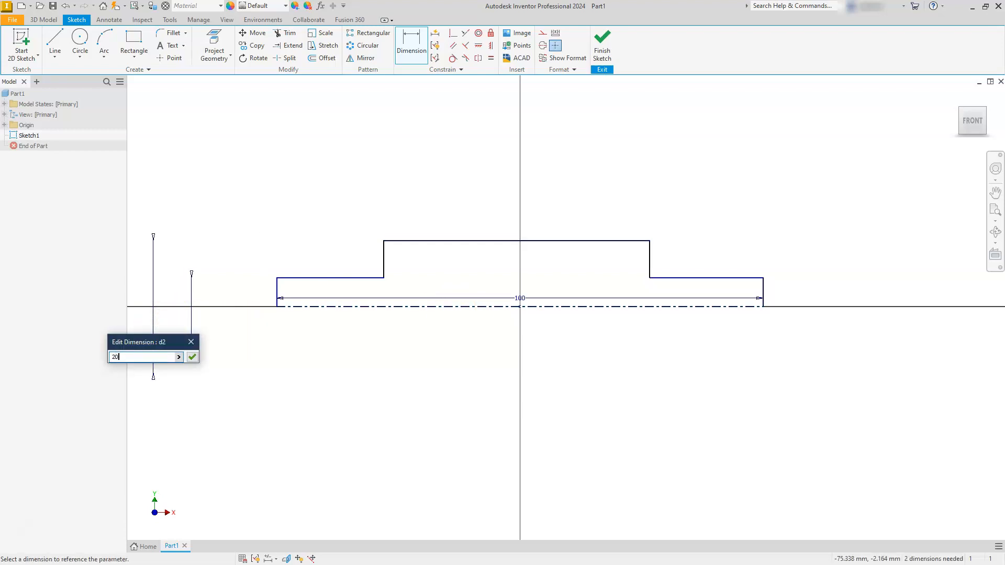
pyautogui.write('20')
pyautogui.press('Return')
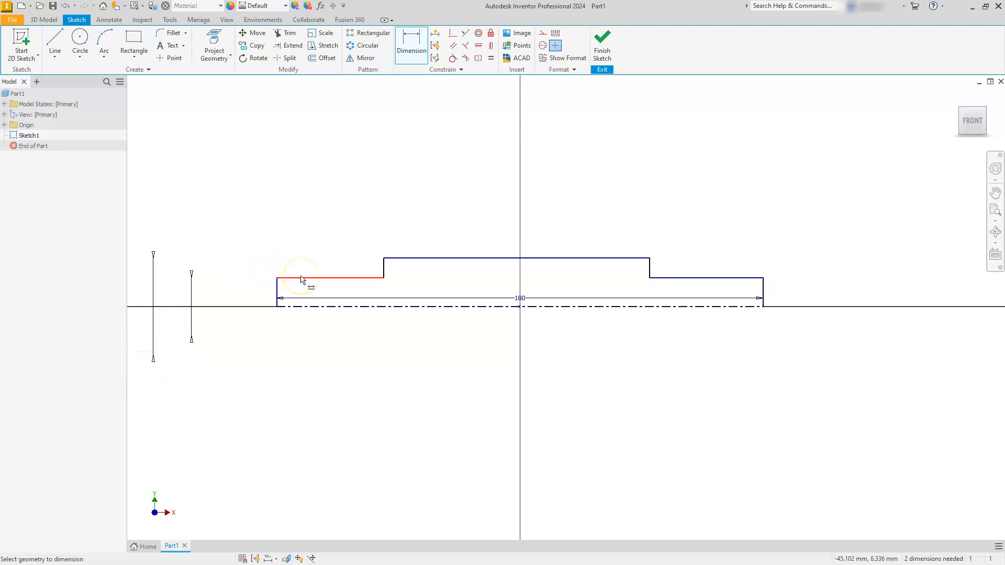
# Step: Dimension the left end section's length as 17 mm and the middle section's length as 66 mm
pyautogui.click(302, 280)
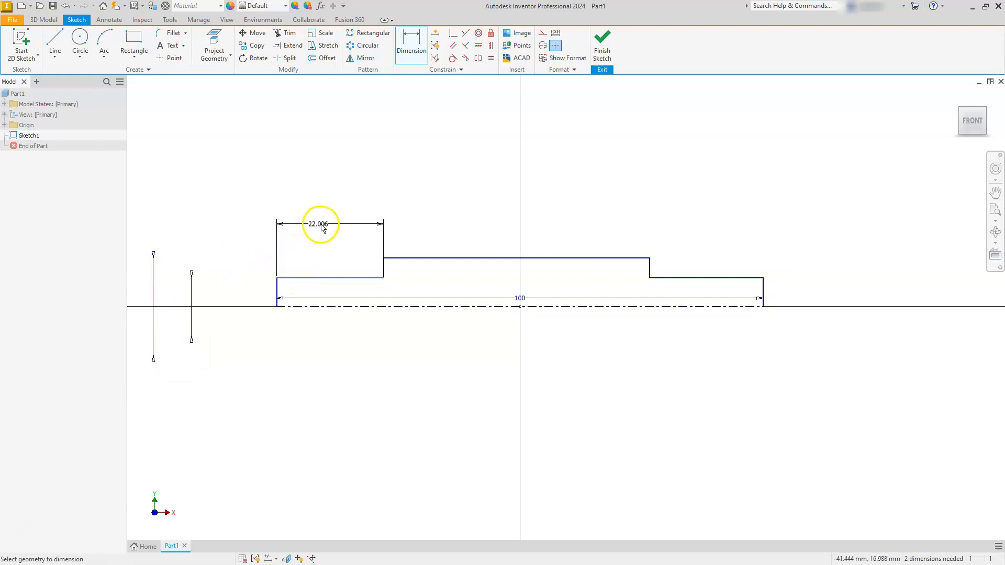
pyautogui.click(321, 225)
pyautogui.write('17')
pyautogui.press('Return')
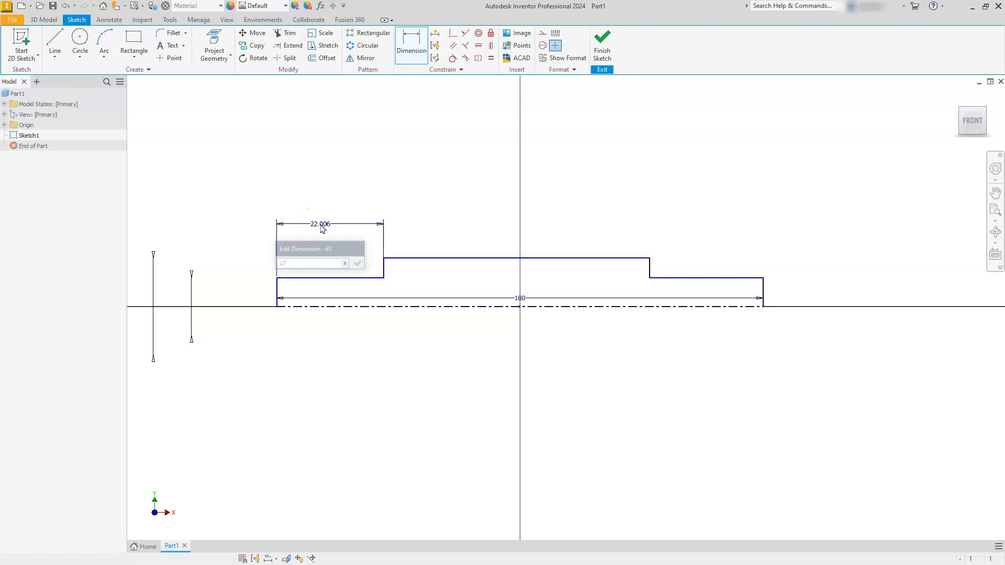
pyautogui.click(408, 257)
pyautogui.click(457, 224)
pyautogui.write('6')
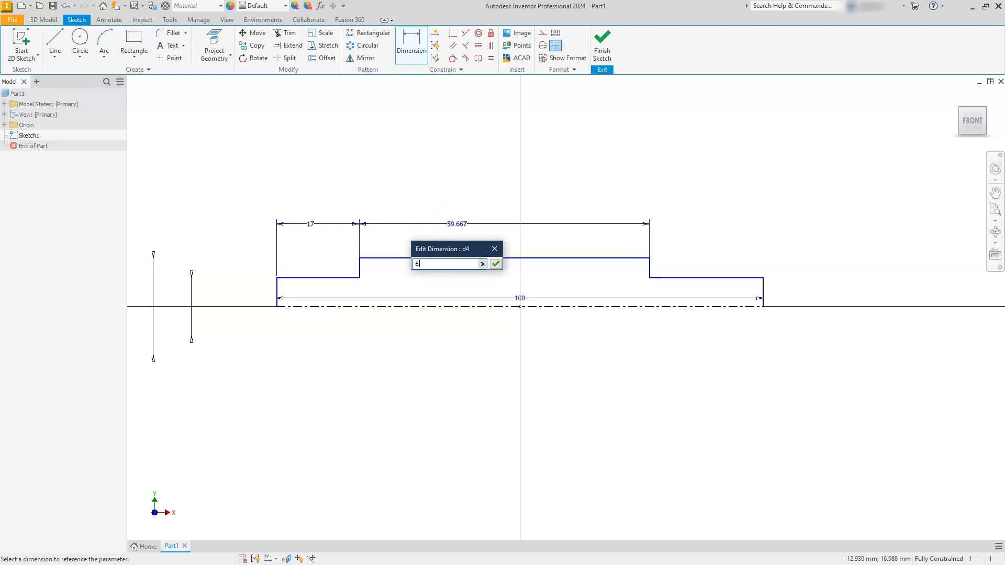
pyautogui.write('6')
pyautogui.press('Return')
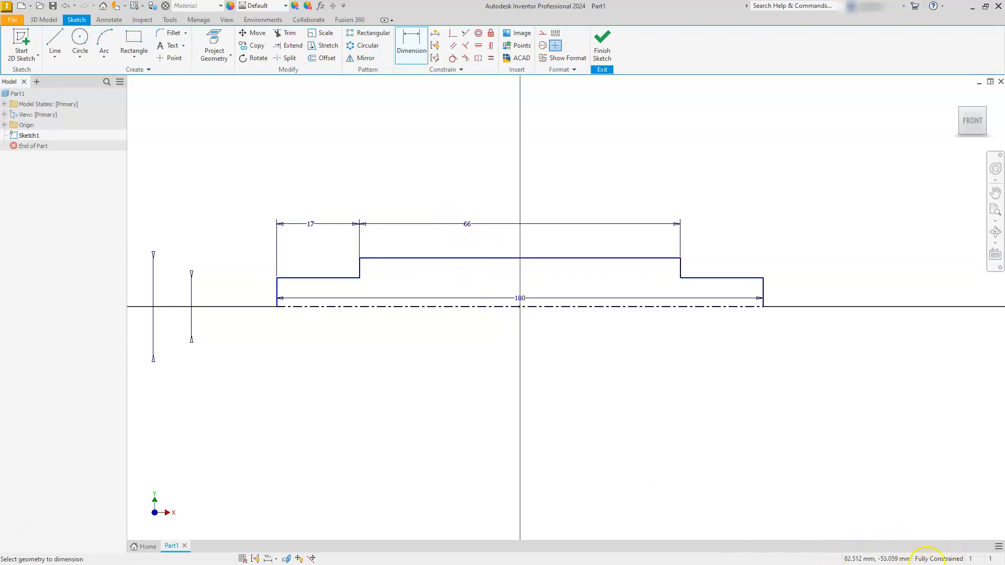
# Step: Finish the profile sketch and revolve it 360 degrees about the centerline into a solid
pyautogui.click(603, 42)
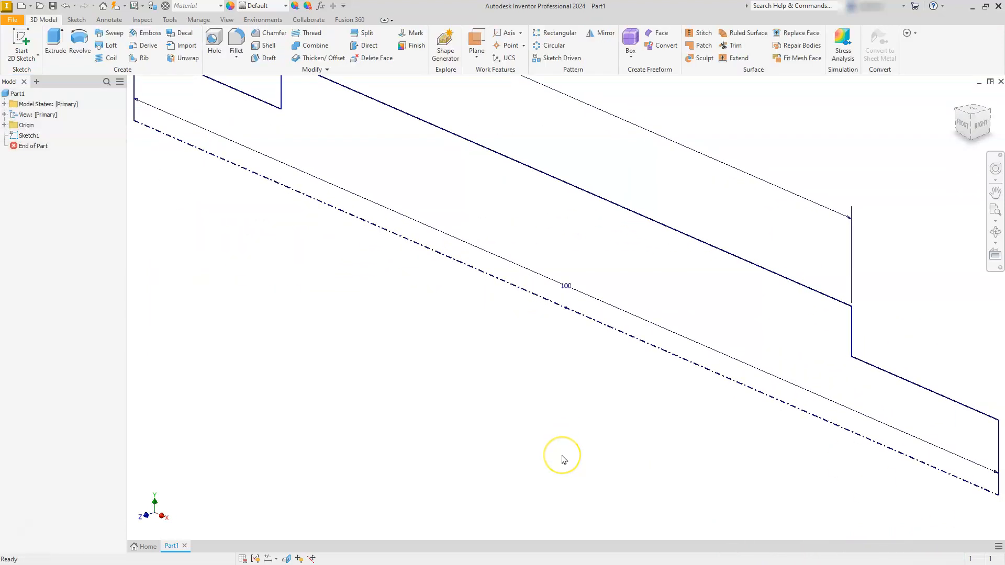
pyautogui.scroll(-3, 562, 457)
pyautogui.moveTo(556, 473); pyautogui.dragTo(510, 418, button='middle')
pyautogui.click(80, 42)
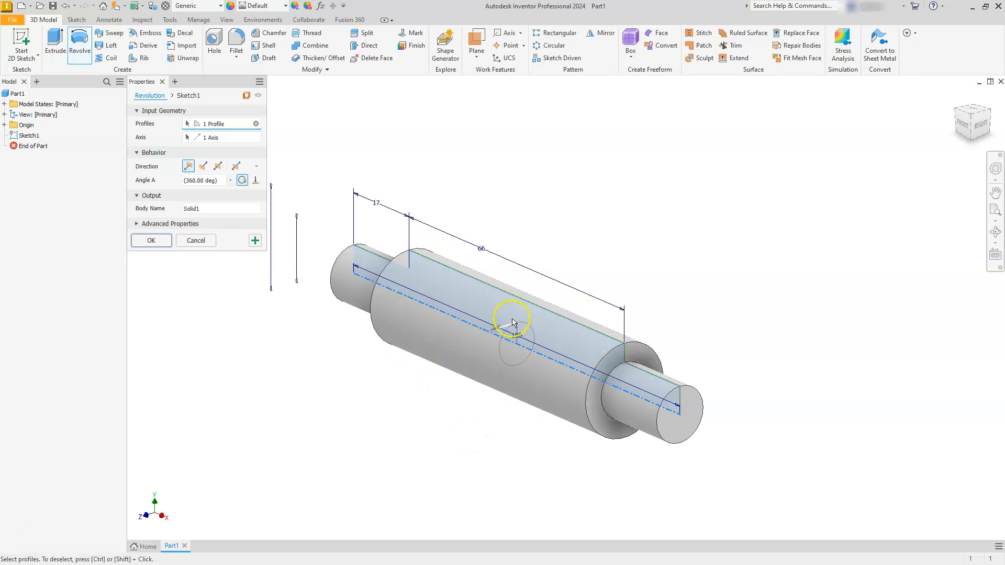
pyautogui.click(151, 239)
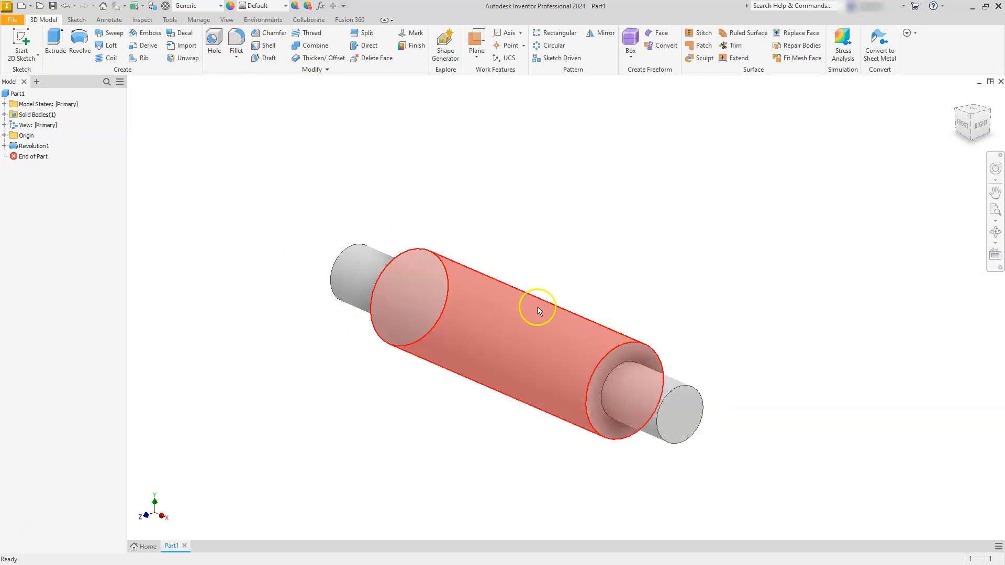
# Step: Add a simple, flat-bottomed hole of 5.1 mm diameter and 50 mm depth, concentric with the spindle's front-right end face
pyautogui.click(214, 38)
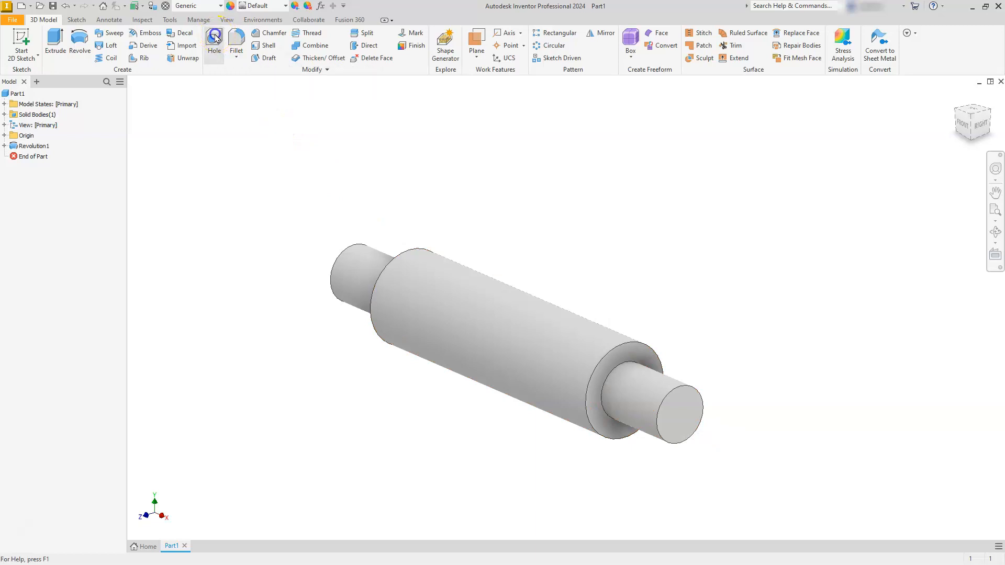
pyautogui.click(675, 430)
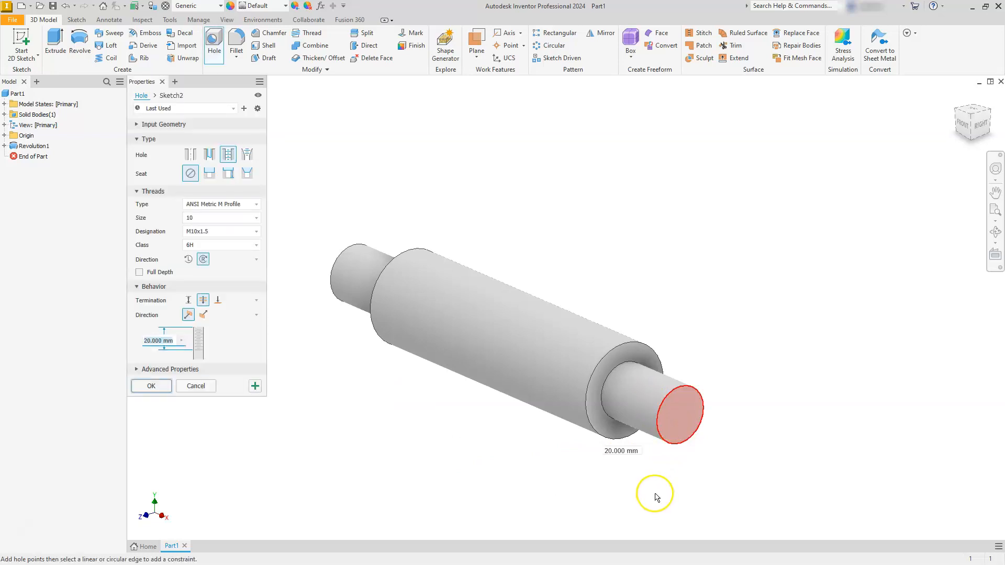
pyautogui.click(696, 393)
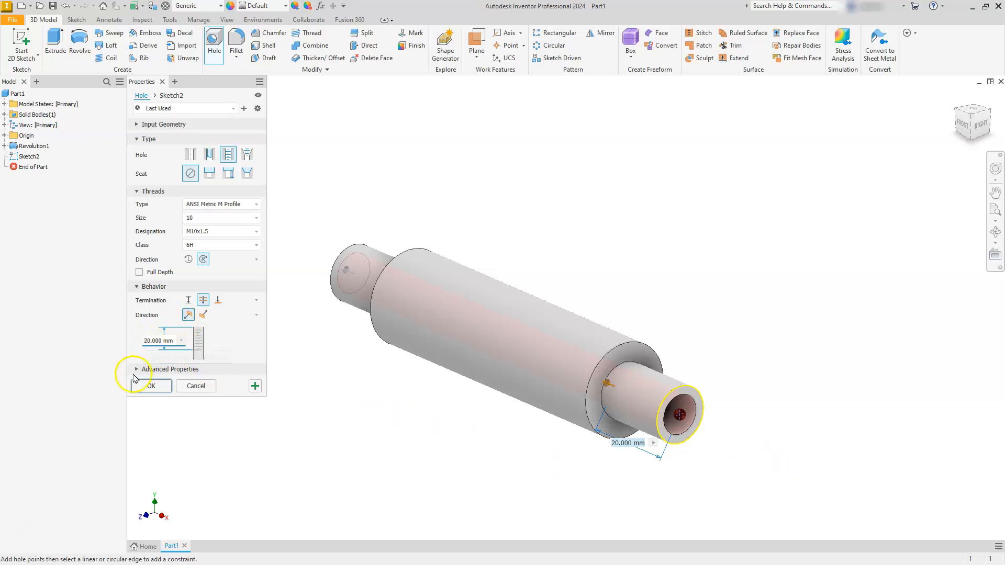
pyautogui.click(190, 155)
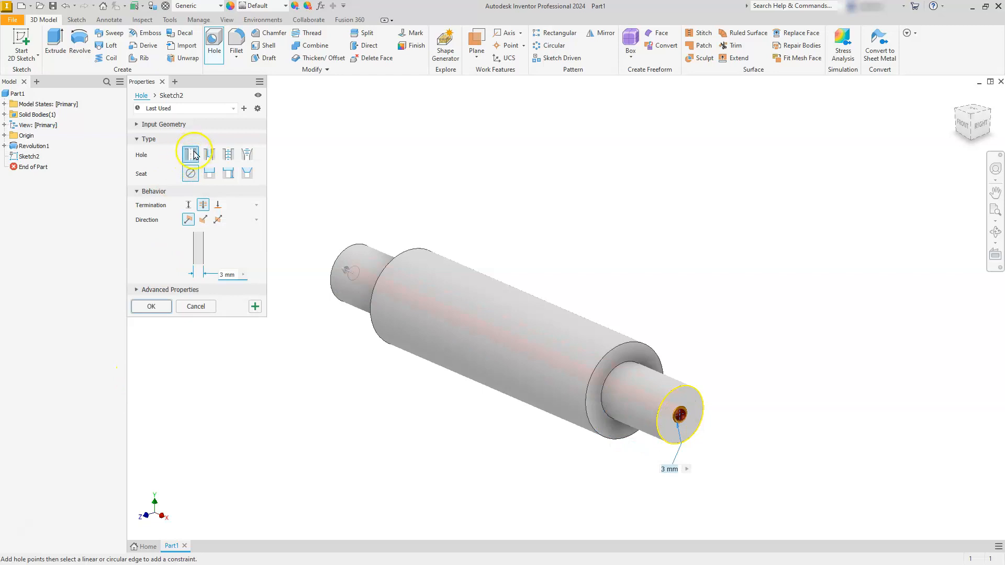
pyautogui.click(219, 278)
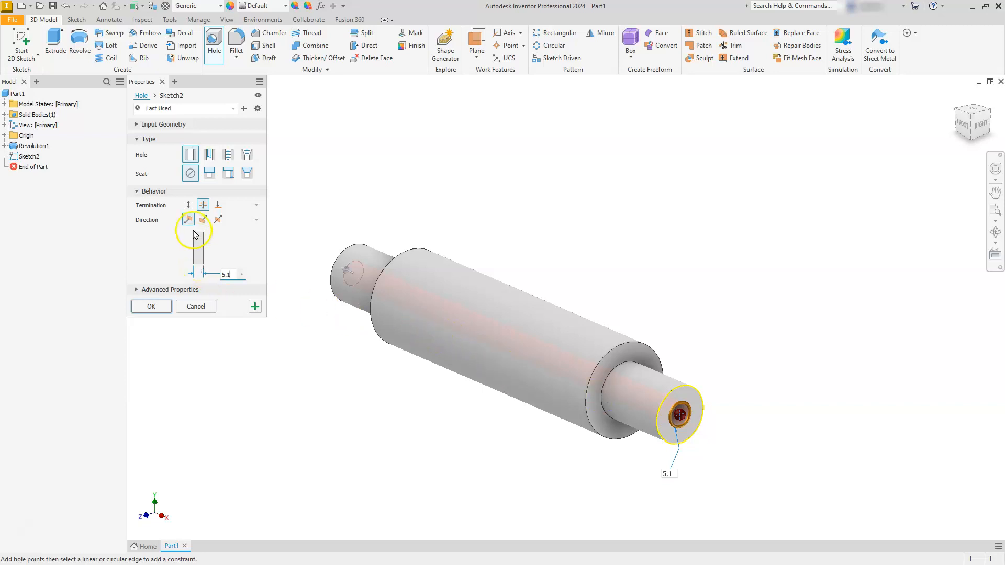
pyautogui.click(188, 206)
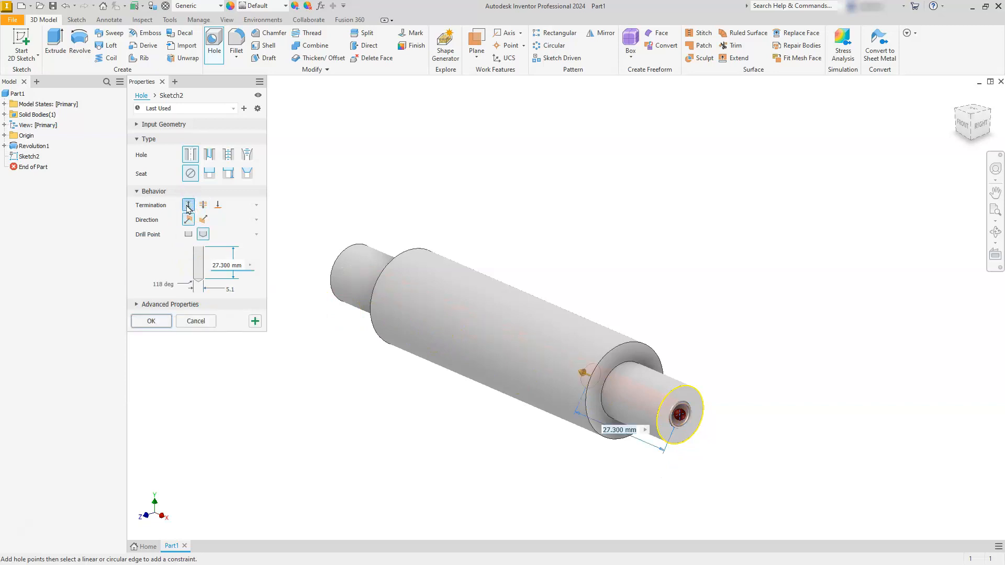
pyautogui.click(240, 266)
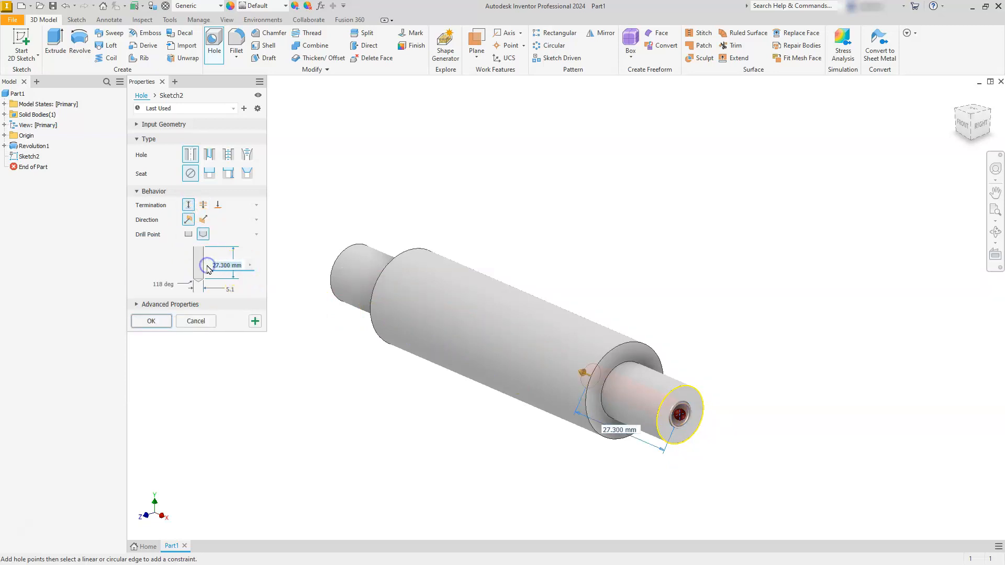
pyautogui.write('50')
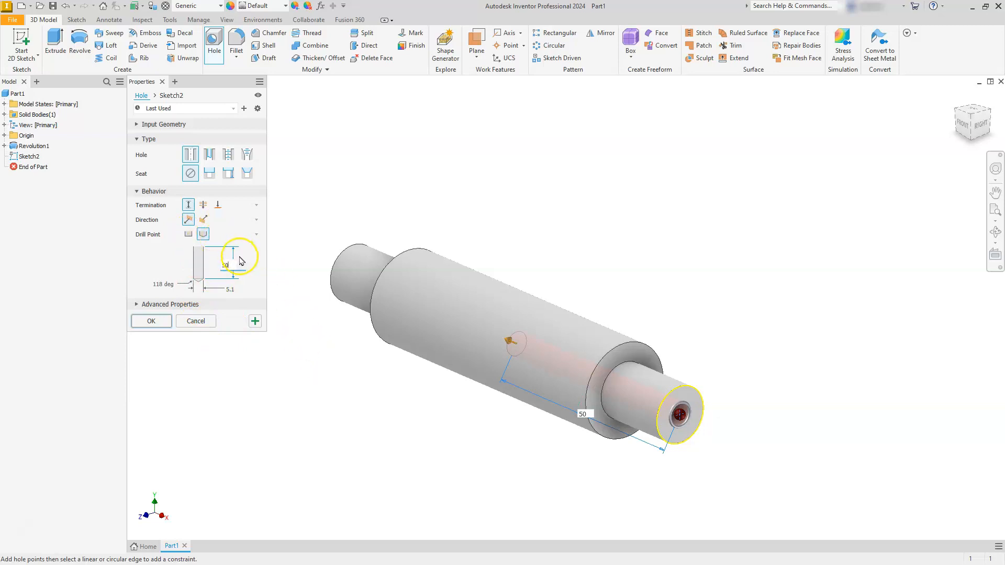
pyautogui.click(189, 235)
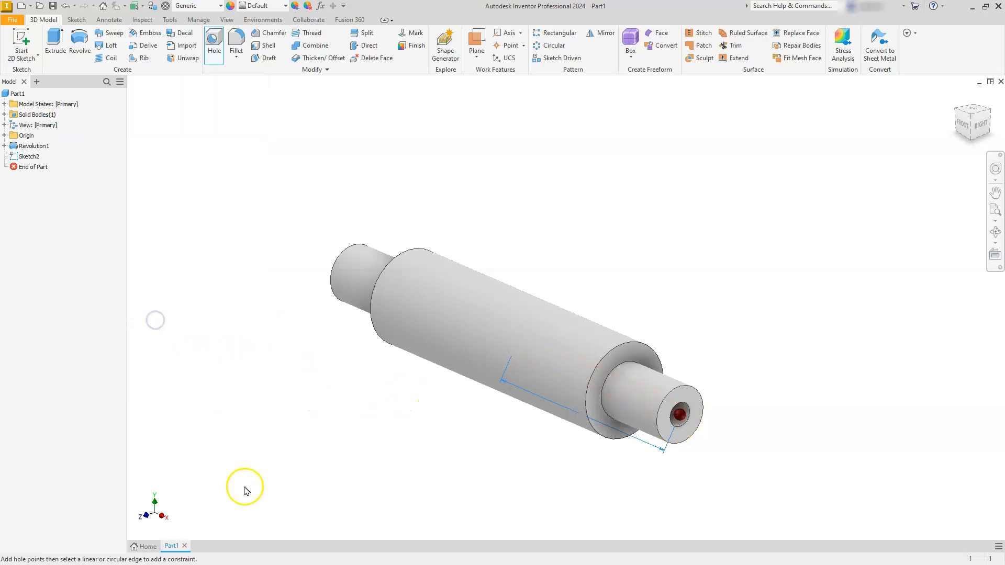
pyautogui.moveTo(532, 390); pyautogui.dragTo(561, 358, button='middle')
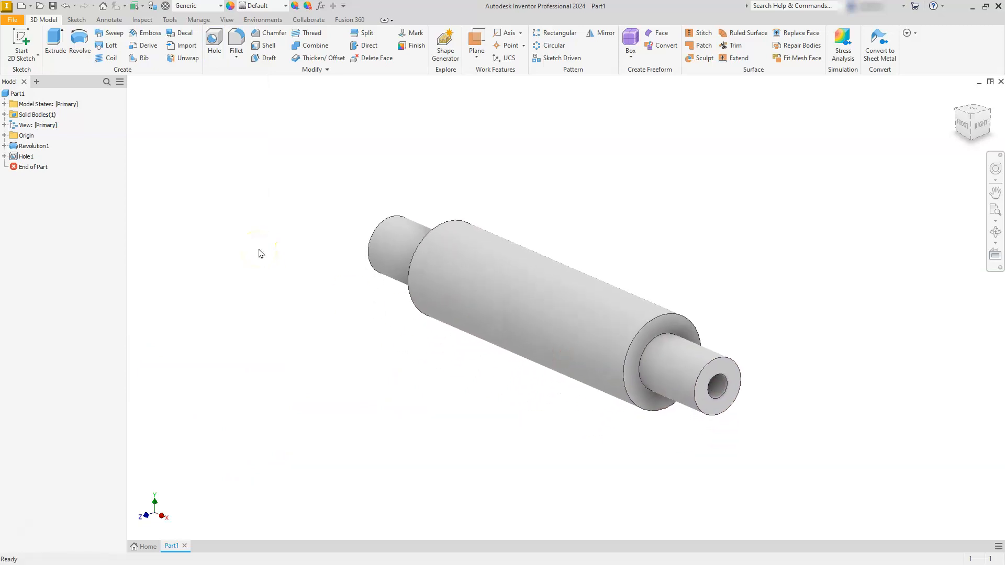
# Step: Create a work plane parallel to the XZ plane and tangent to the upper side of the middle cylinder
pyautogui.click(4, 135)
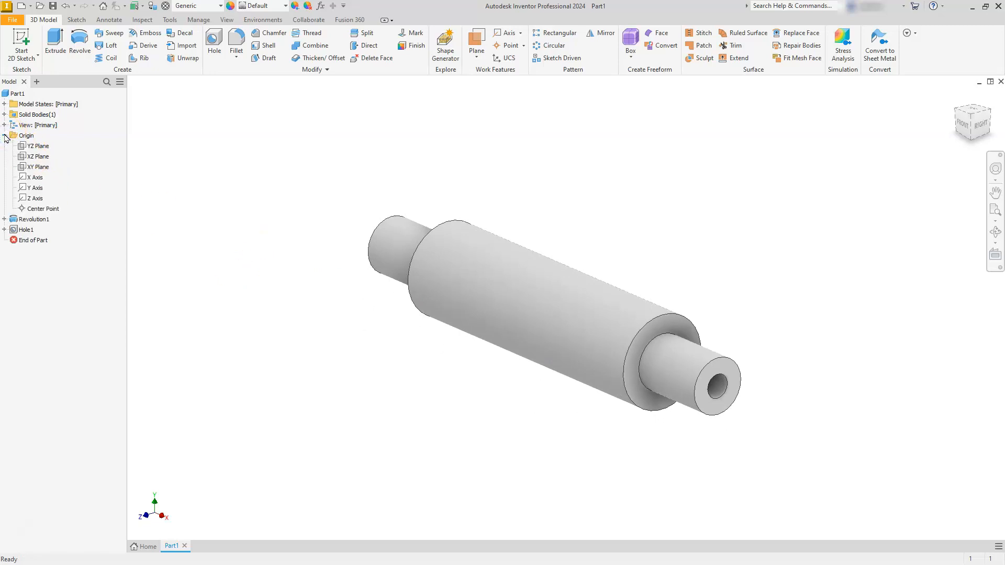
pyautogui.click(35, 157)
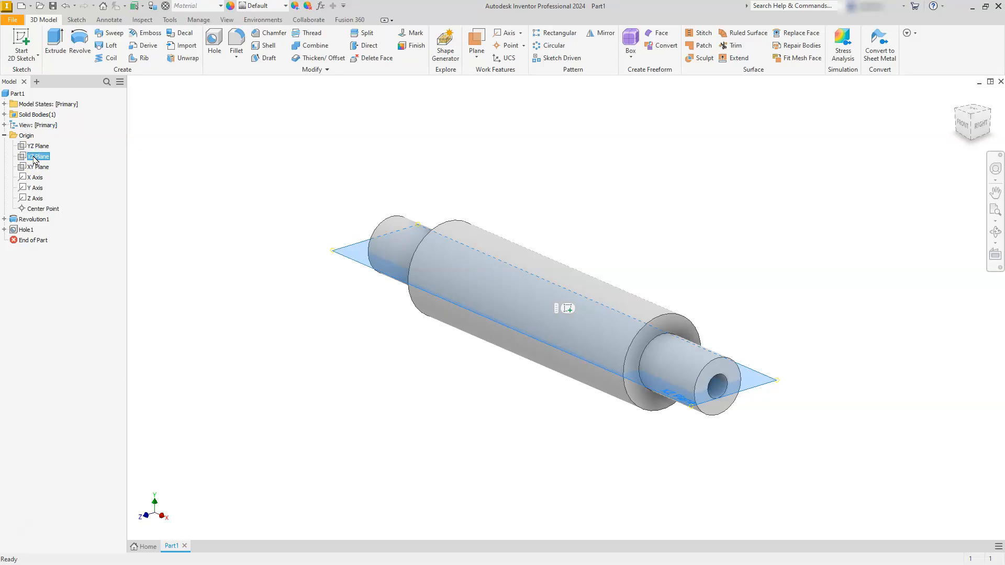
pyautogui.click(477, 41)
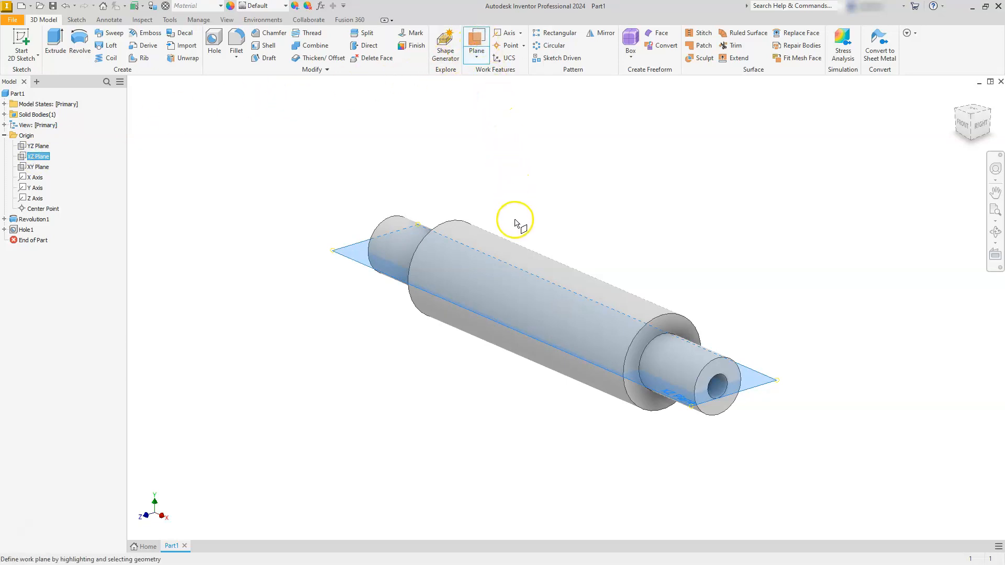
pyautogui.click(515, 248)
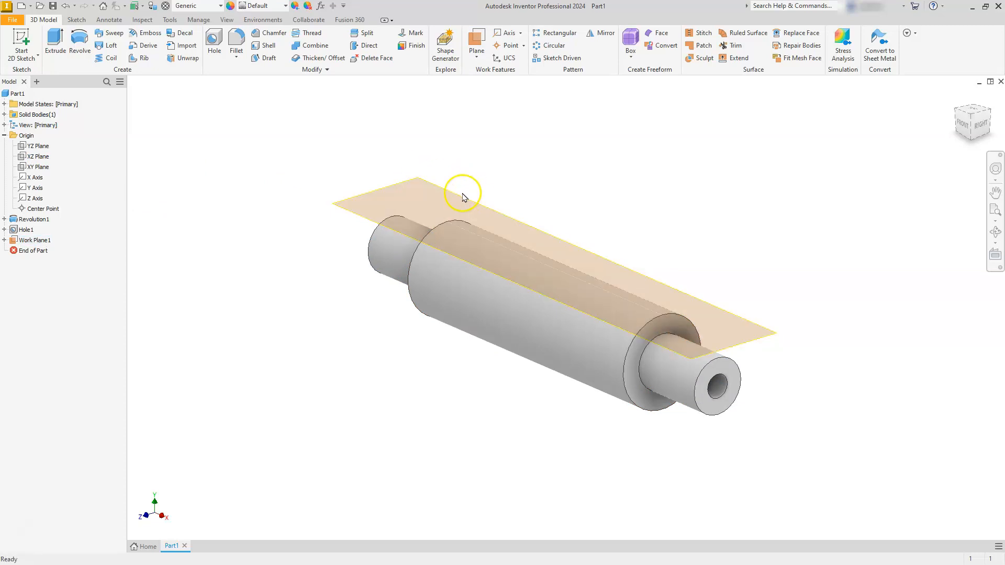
# Step: Sketch a point at the origin on the tangent work plane and finish the sketch
pyautogui.click(478, 198)
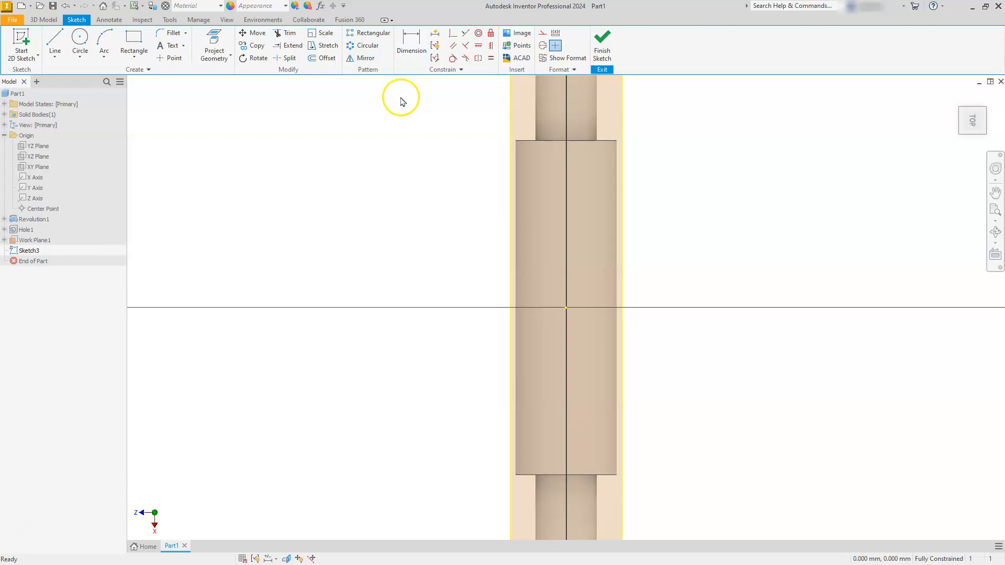
pyautogui.click(169, 59)
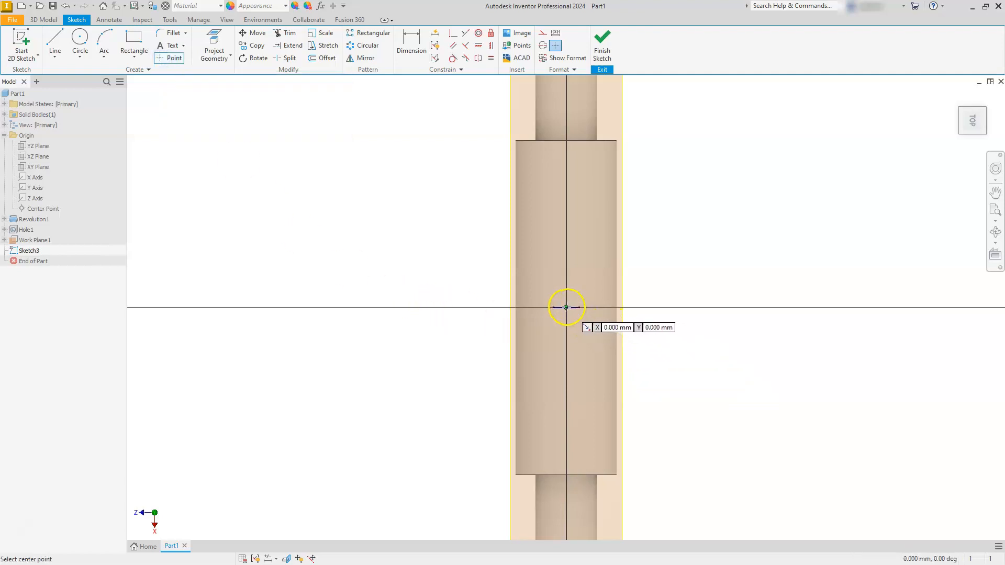
pyautogui.click(566, 307)
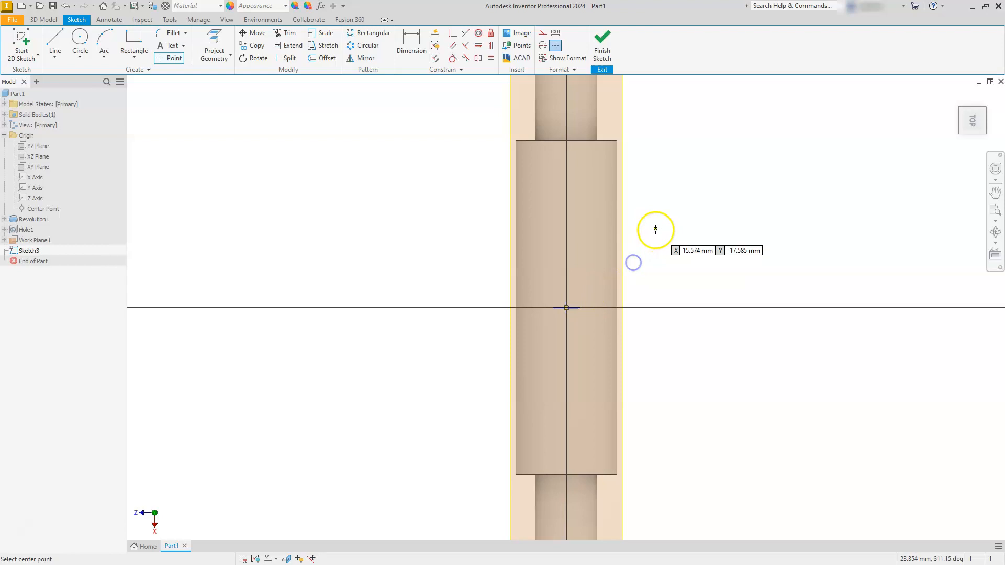
pyautogui.click(602, 46)
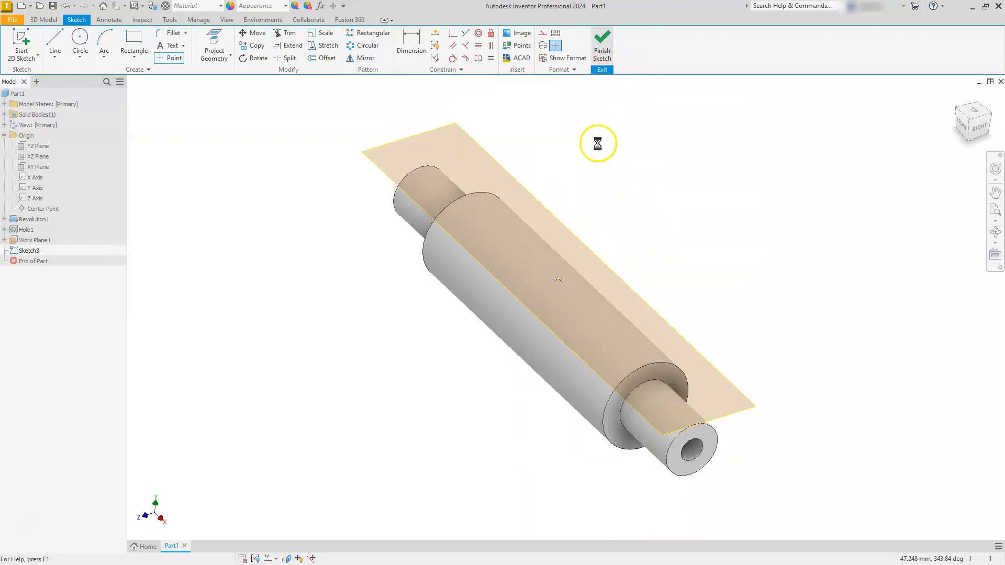
# Step: Add a simple hole of 5.1 mm diameter and 14 mm depth with an angled drill point at the sketched point
pyautogui.click(214, 41)
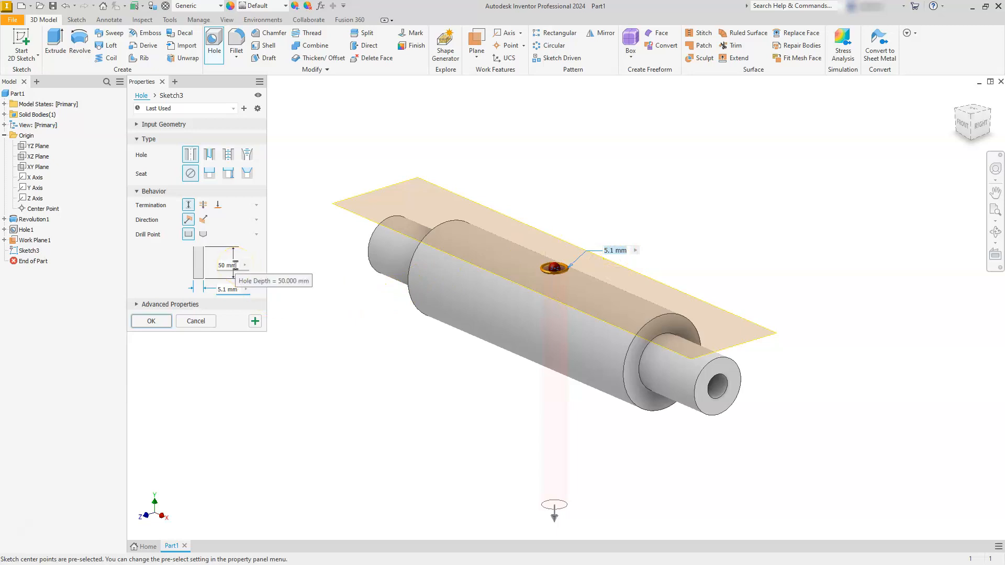
pyautogui.click(235, 265)
pyautogui.write('14')
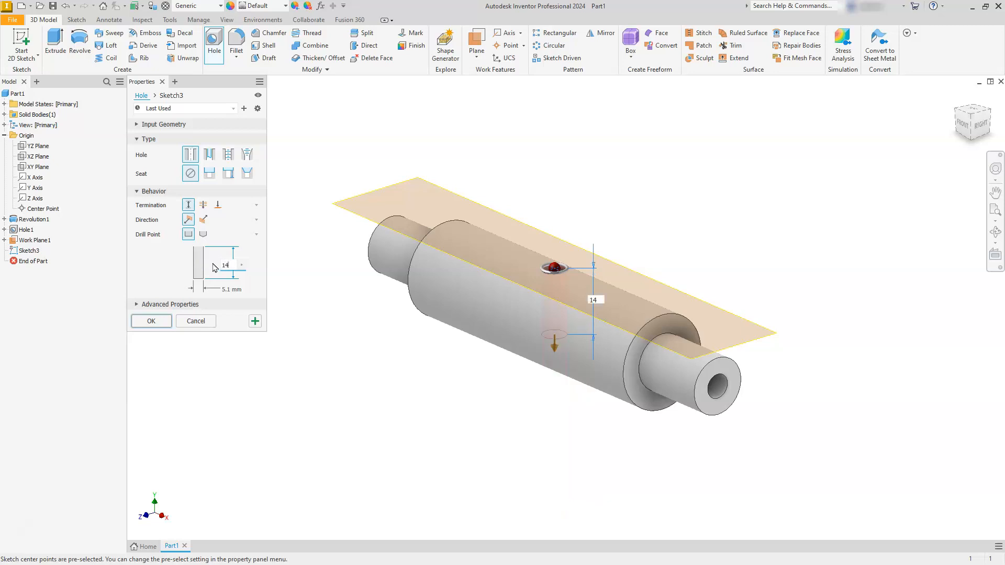
pyautogui.click(203, 233)
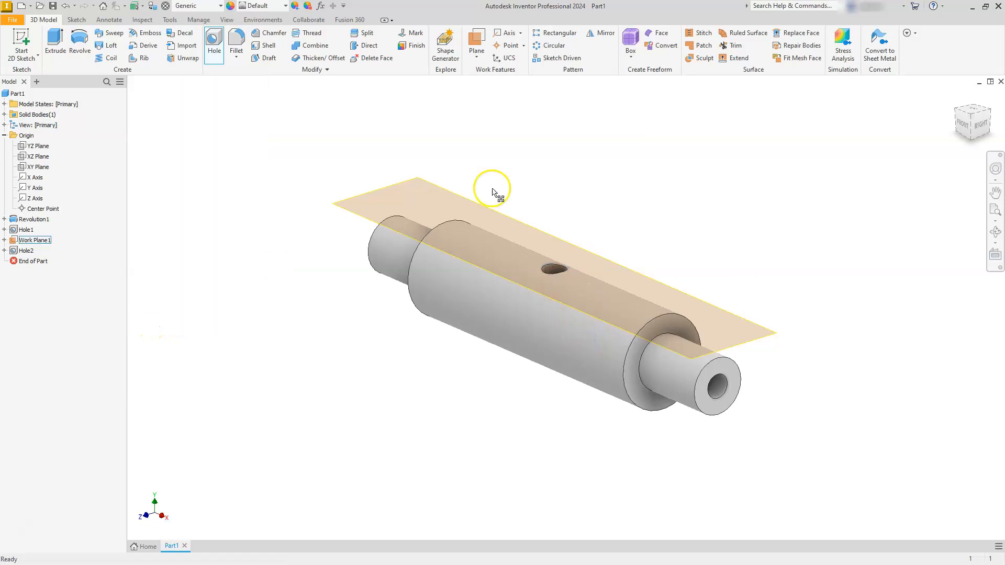
# Step: Switch to the front view and hide the tangent work plane
pyautogui.click(962, 121)
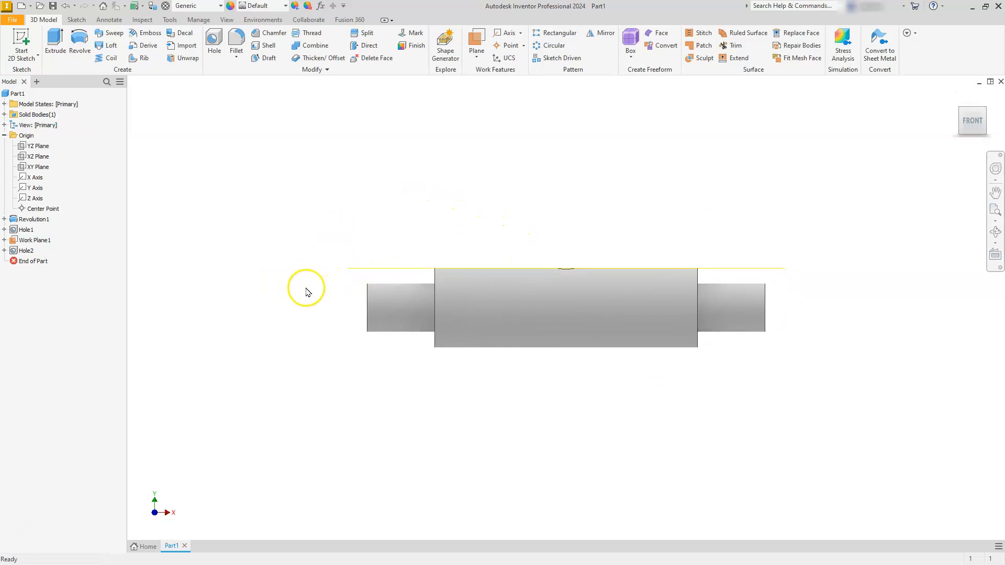
pyautogui.rightClick(384, 270)
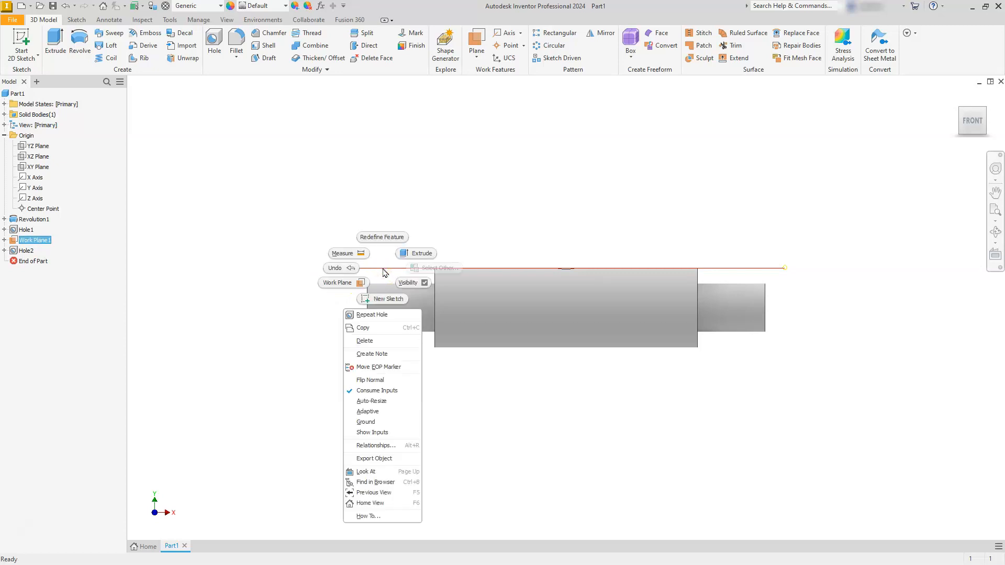
pyautogui.click(407, 283)
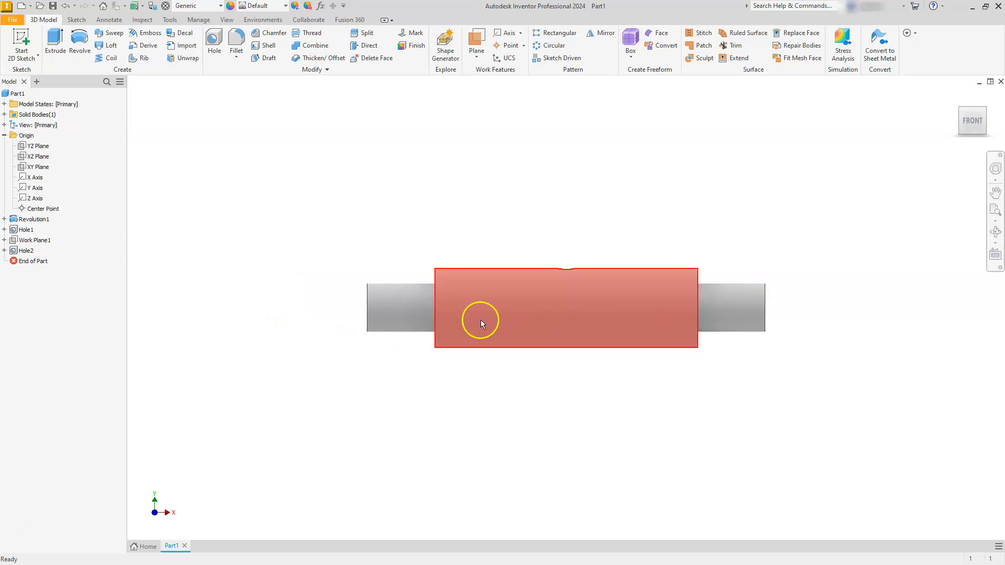
# Step: Inspect the internal holes in the Wireframe with Hidden Edges style and restore the Shaded with Edges style
pyautogui.click(226, 19)
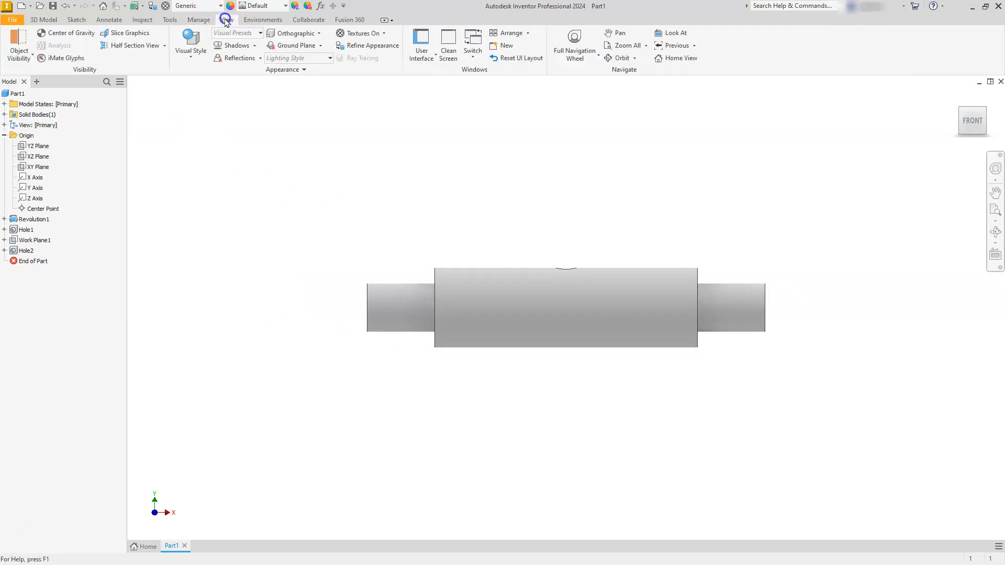
pyautogui.click(191, 58)
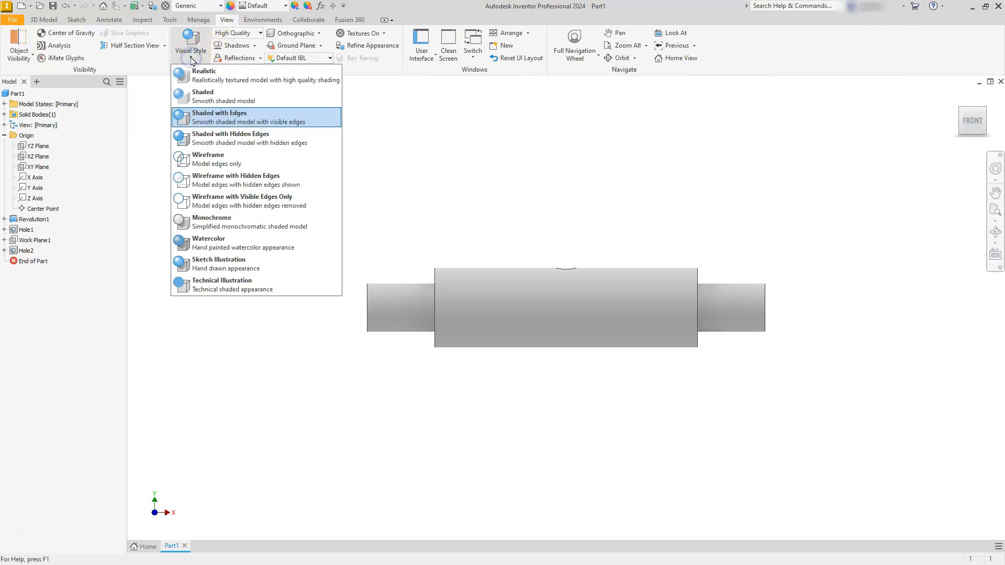
pyautogui.click(204, 115)
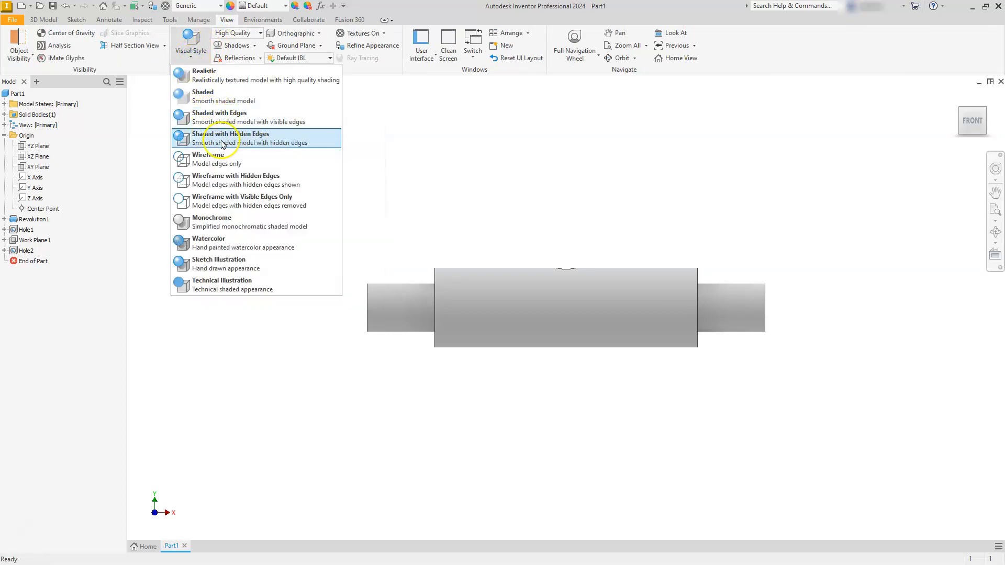
pyautogui.click(210, 179)
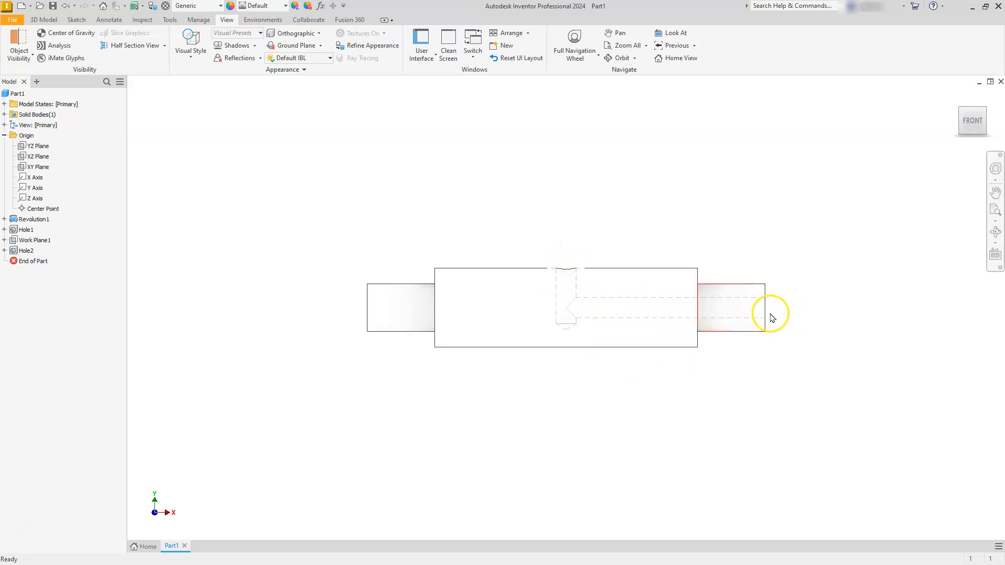
pyautogui.click(189, 59)
pyautogui.click(204, 121)
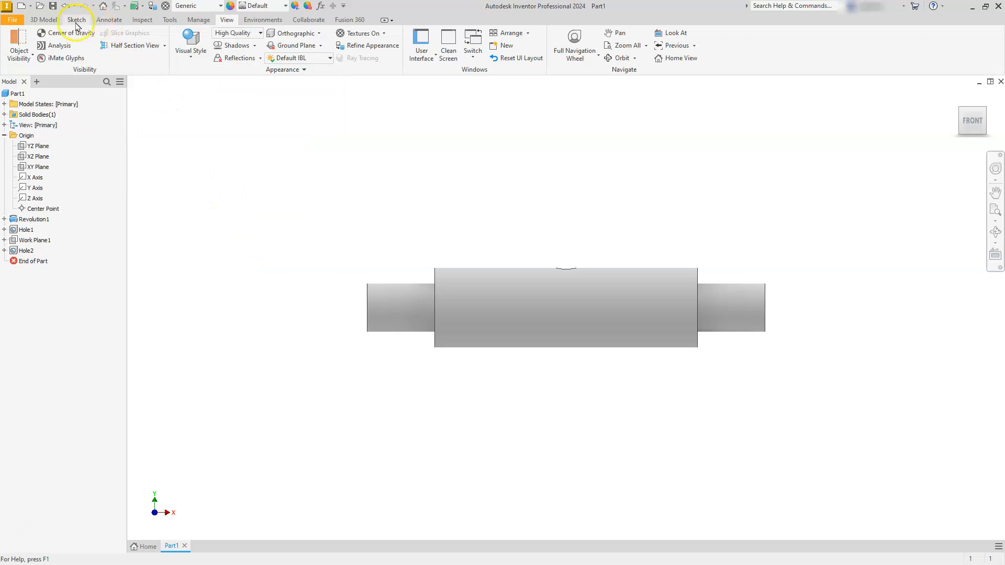
# Step: Chamfer the outer circular edges at both ends of the spindle by 2 mm
pyautogui.click(44, 20)
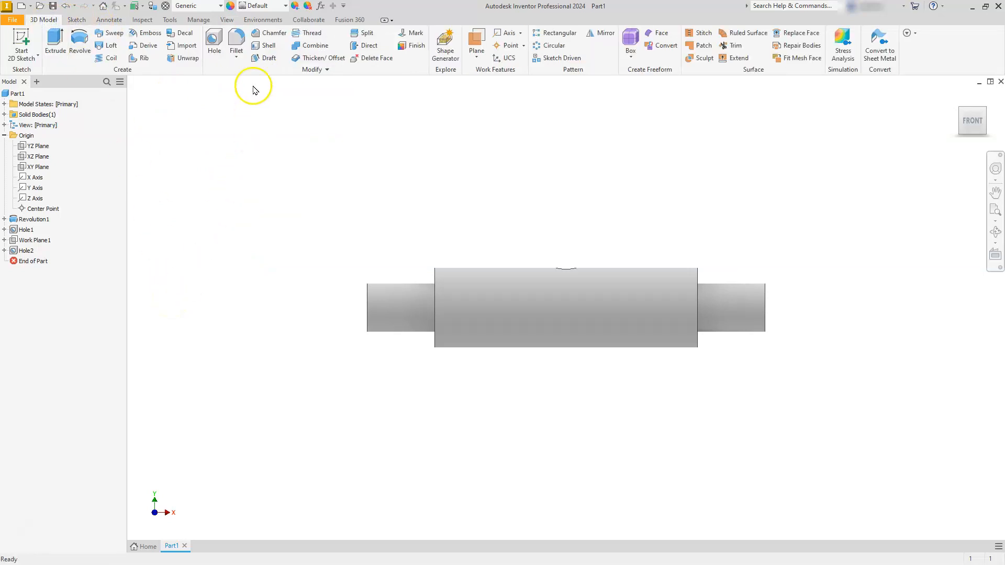
pyautogui.click(274, 33)
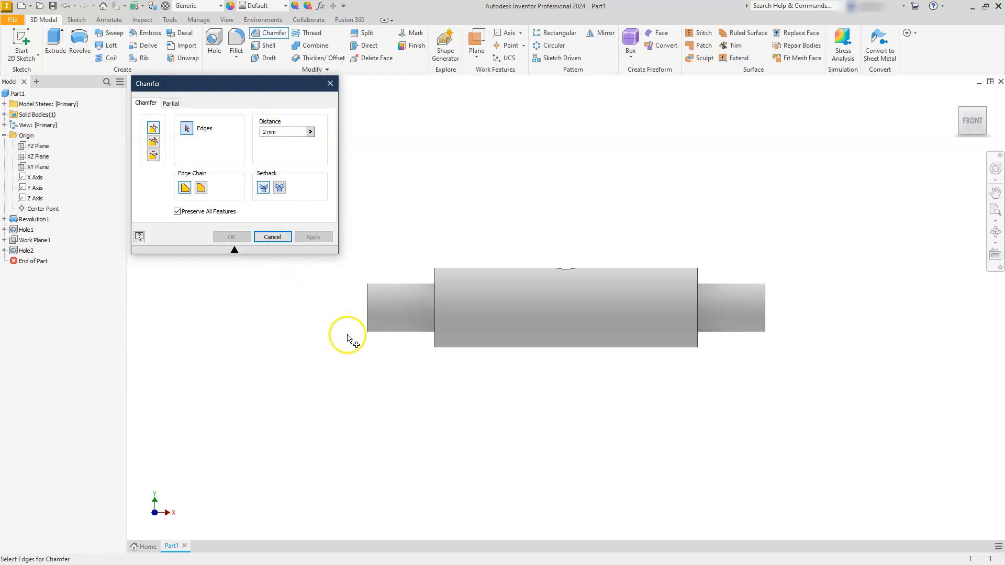
pyautogui.click(369, 330)
pyautogui.click(765, 331)
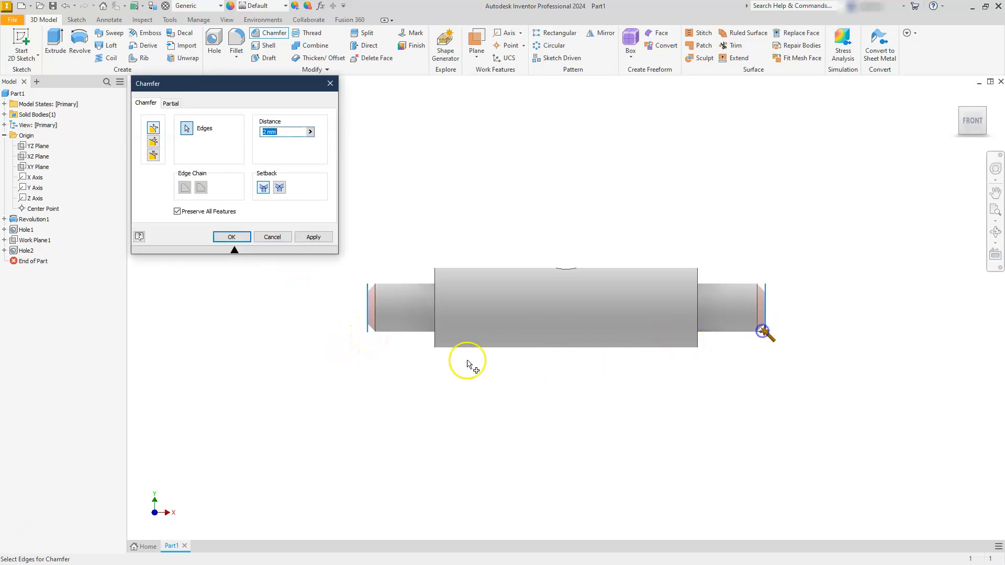
pyautogui.click(231, 236)
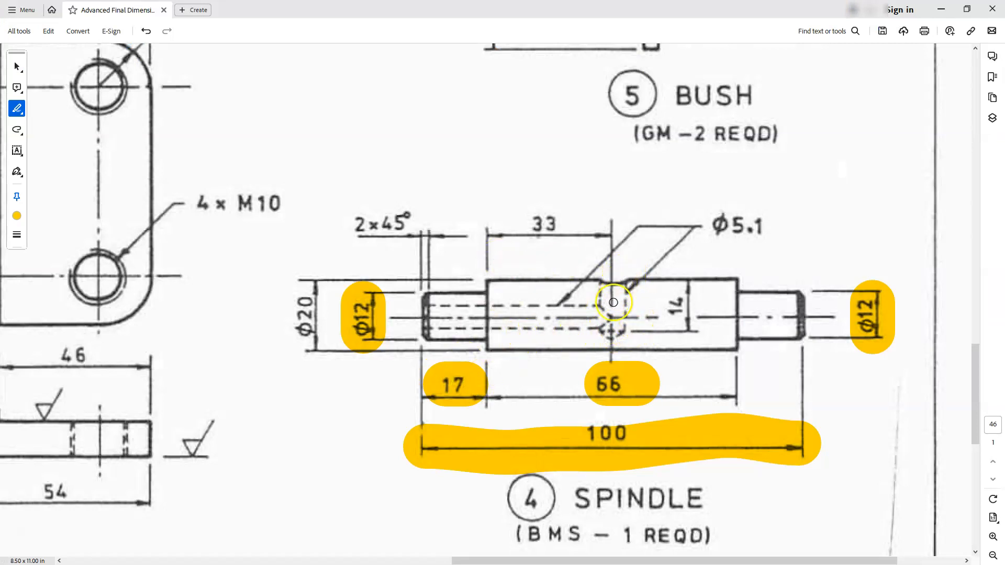
# Step: Switch to the PDF drawing and highlight the spindle's 14, Ø5.1, Ø20, 33 and 2×45° dimensions as completed
pyautogui.moveTo(670, 306); pyautogui.dragTo(676, 306)
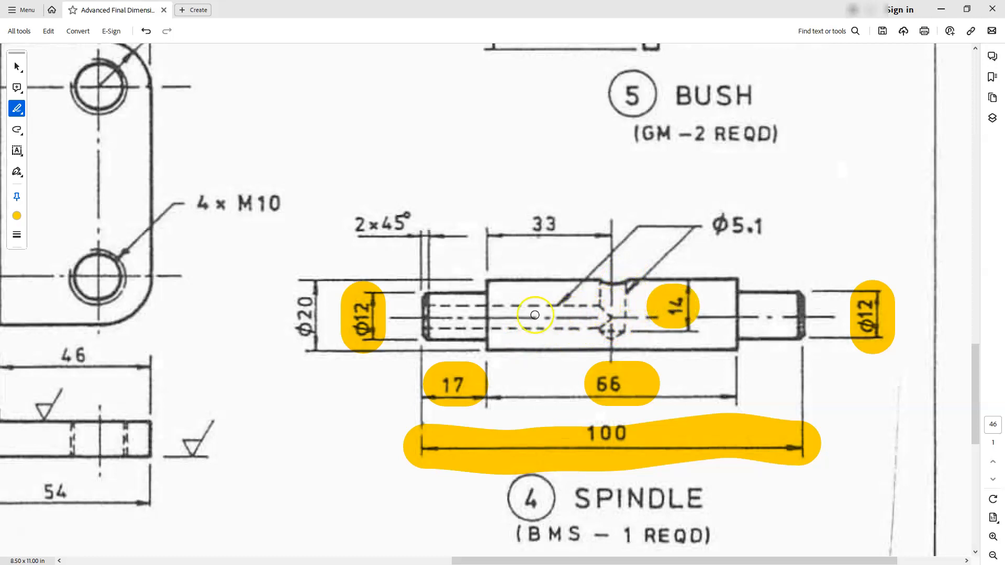
pyautogui.moveTo(713, 224); pyautogui.dragTo(762, 225)
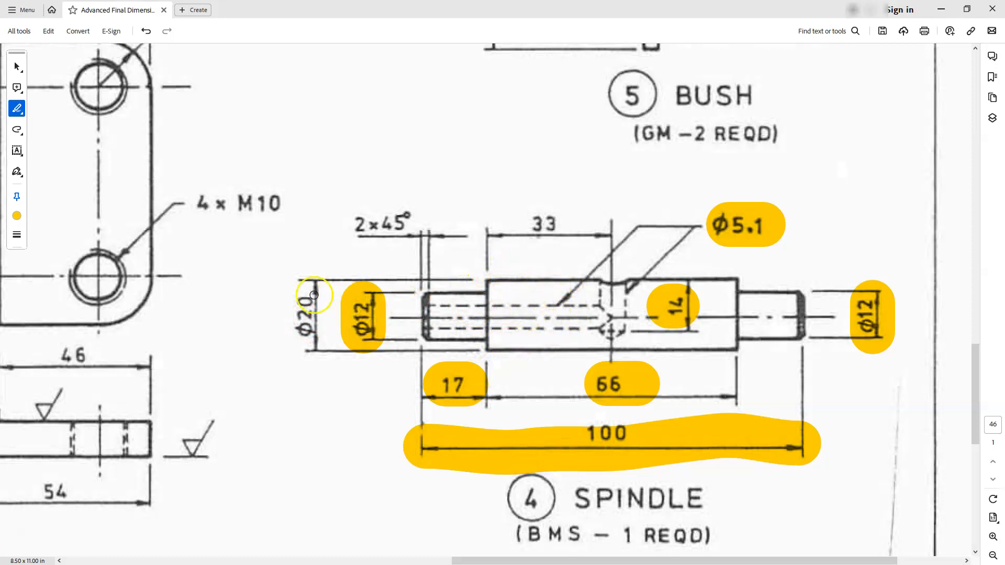
pyautogui.moveTo(302, 299); pyautogui.dragTo(302, 330)
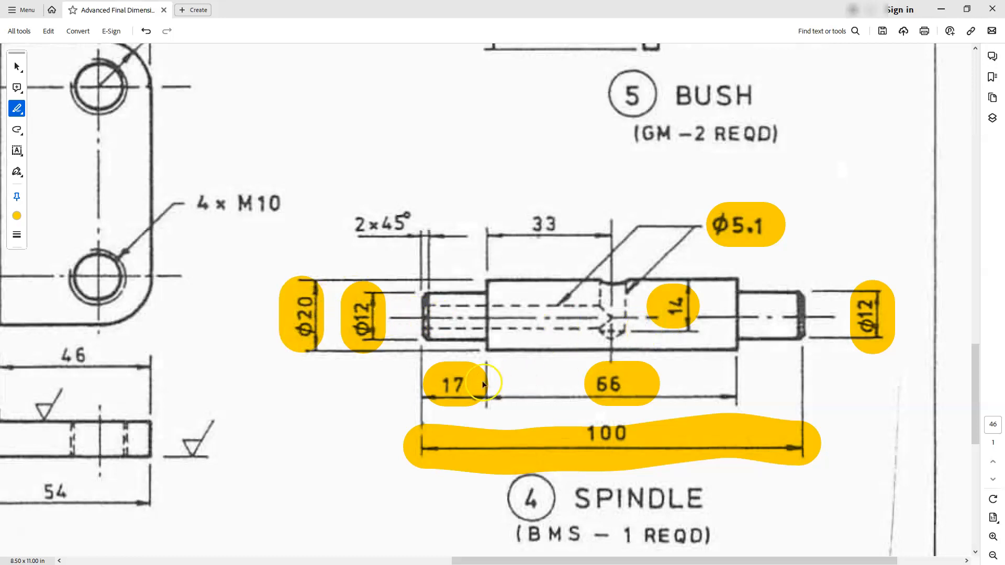
pyautogui.moveTo(525, 228); pyautogui.dragTo(557, 230)
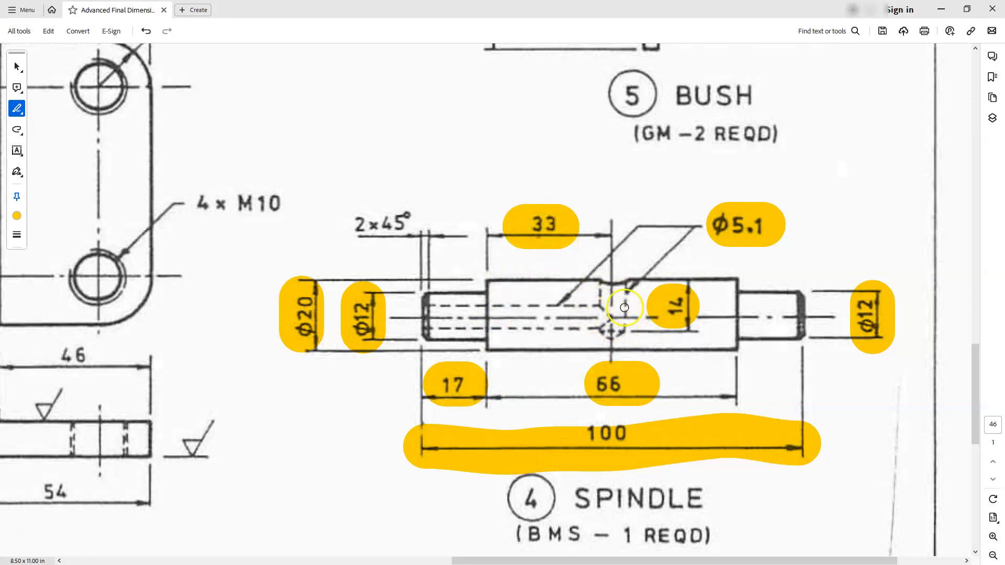
pyautogui.moveTo(352, 222); pyautogui.dragTo(408, 223)
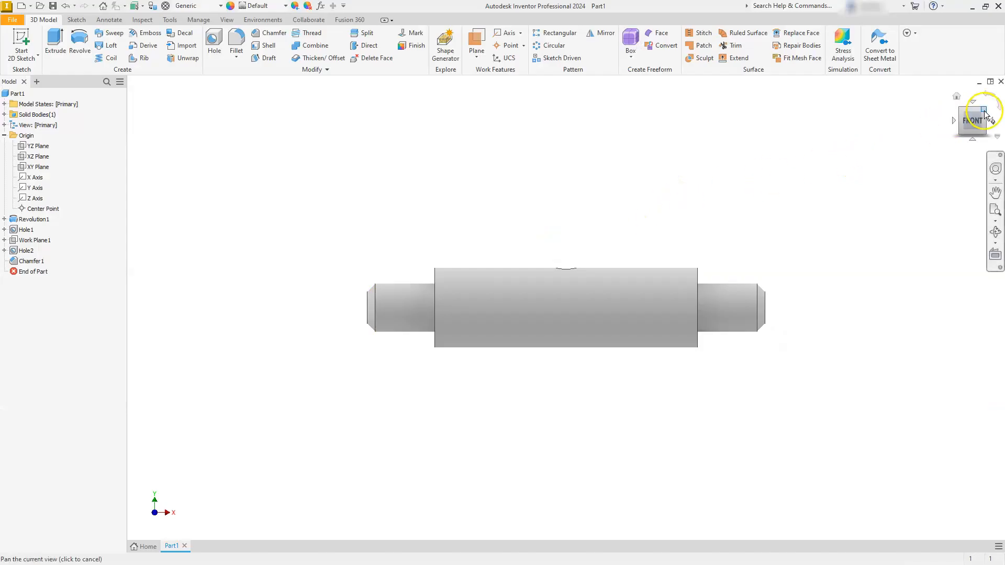
# Step: Return to Inventor, set an isometric view of the finished part and save it as spindle
pyautogui.click(985, 113)
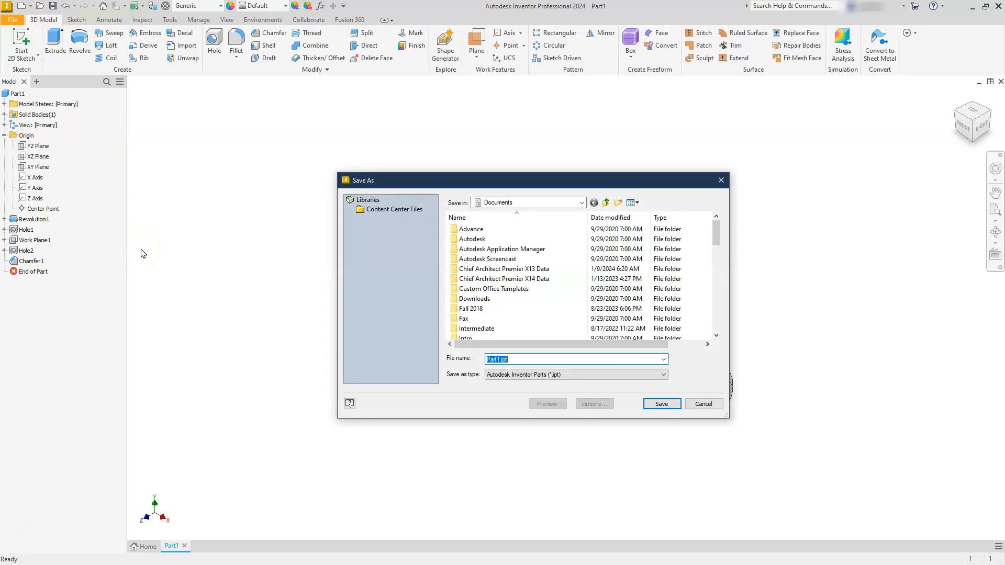
pyautogui.write('spindle')
pyautogui.click(661, 404)
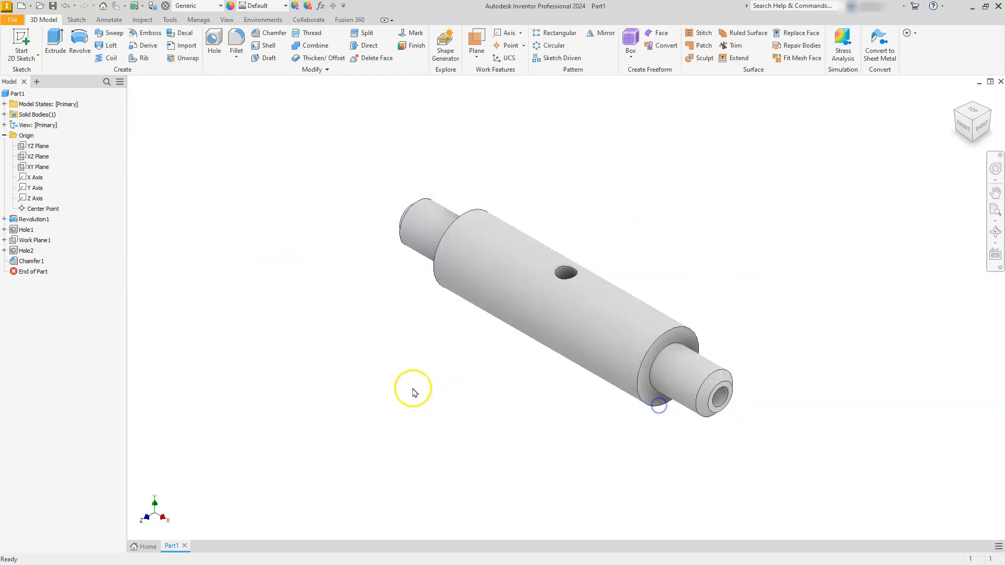